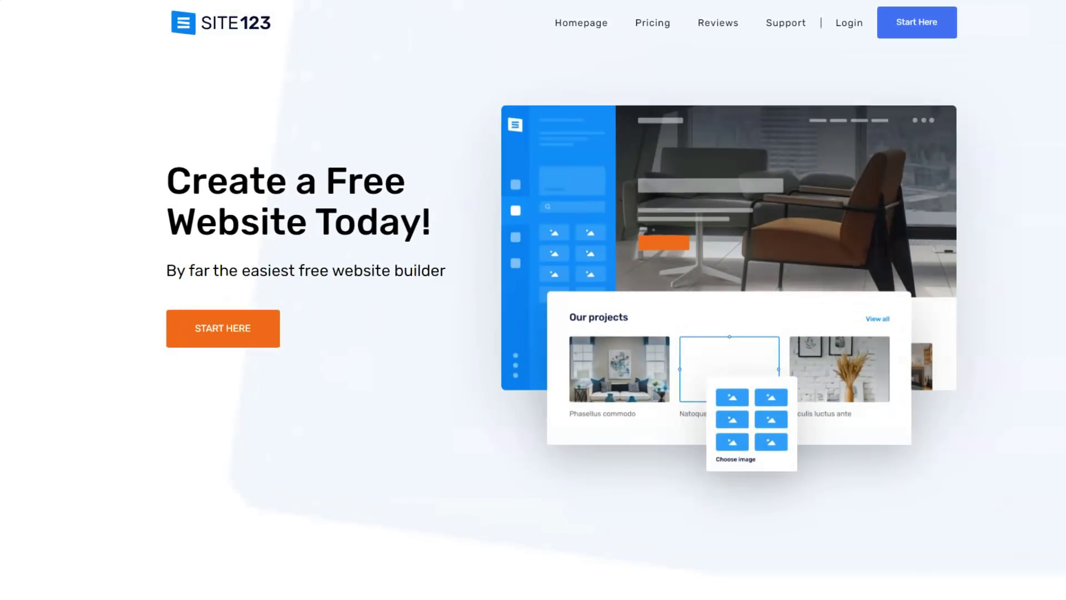
pyautogui.scroll(-3, 533, 333)
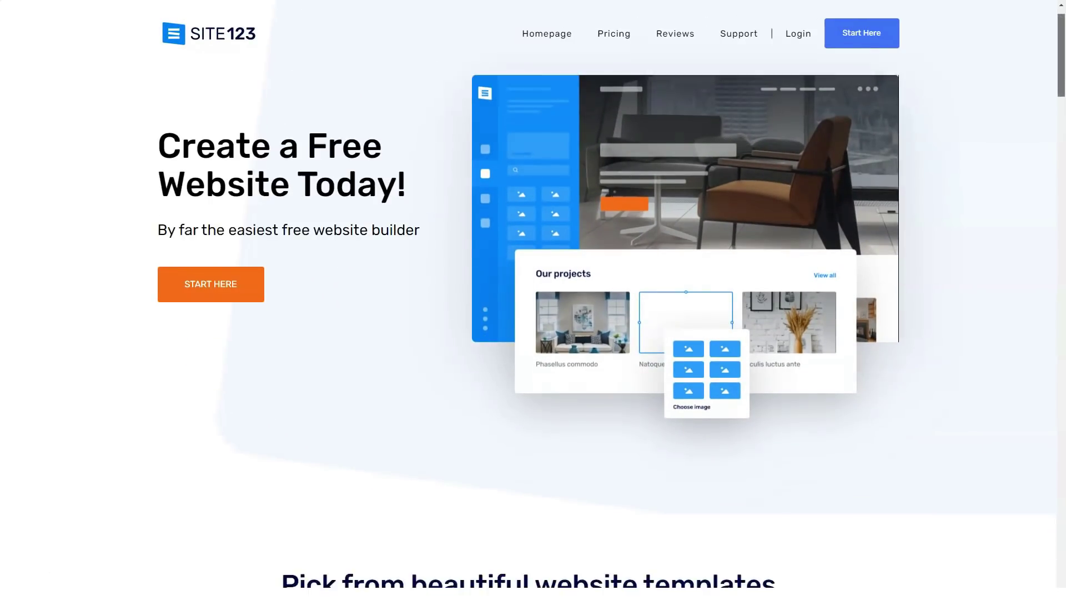
pyautogui.scroll(-3, 533, 334)
pyautogui.scroll(-3, 533, 333)
pyautogui.scroll(-3, 533, 333)
pyautogui.scroll(-2, 534, 333)
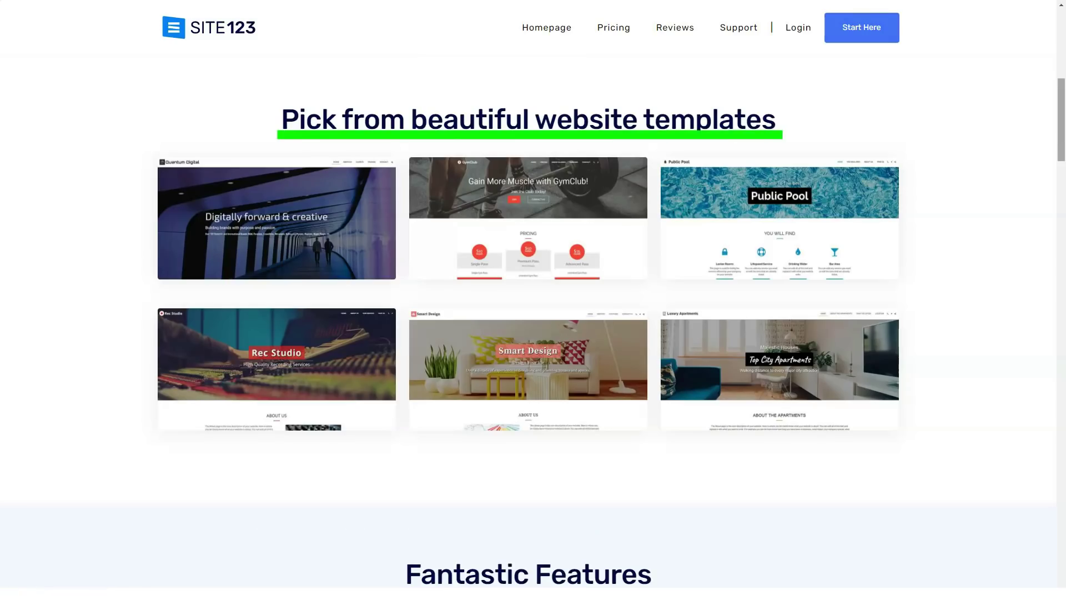
pyautogui.scroll(-5, 533, 333)
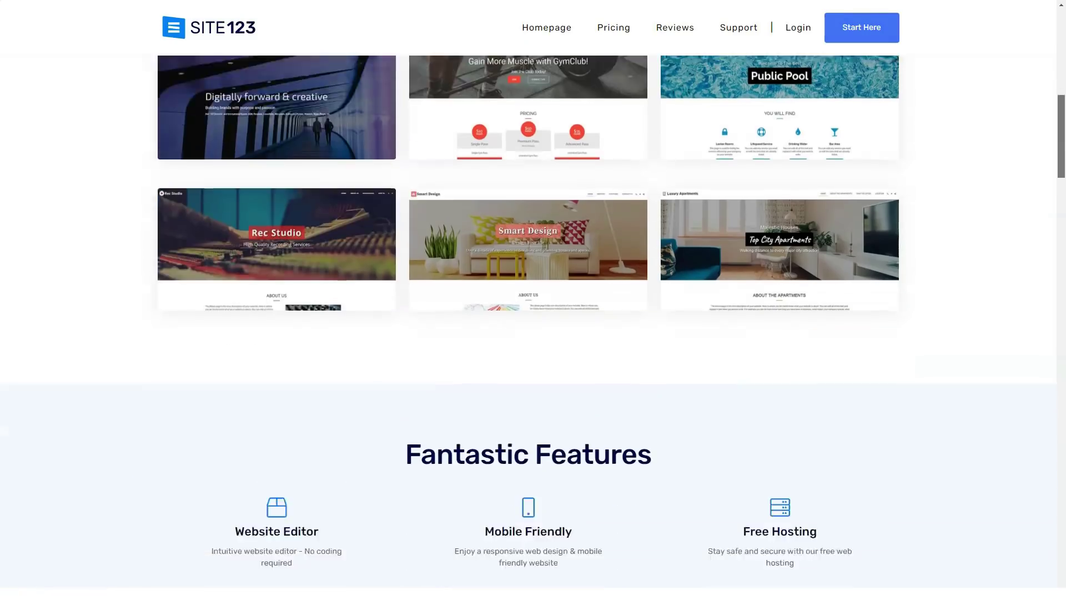
pyautogui.scroll(-2, 533, 334)
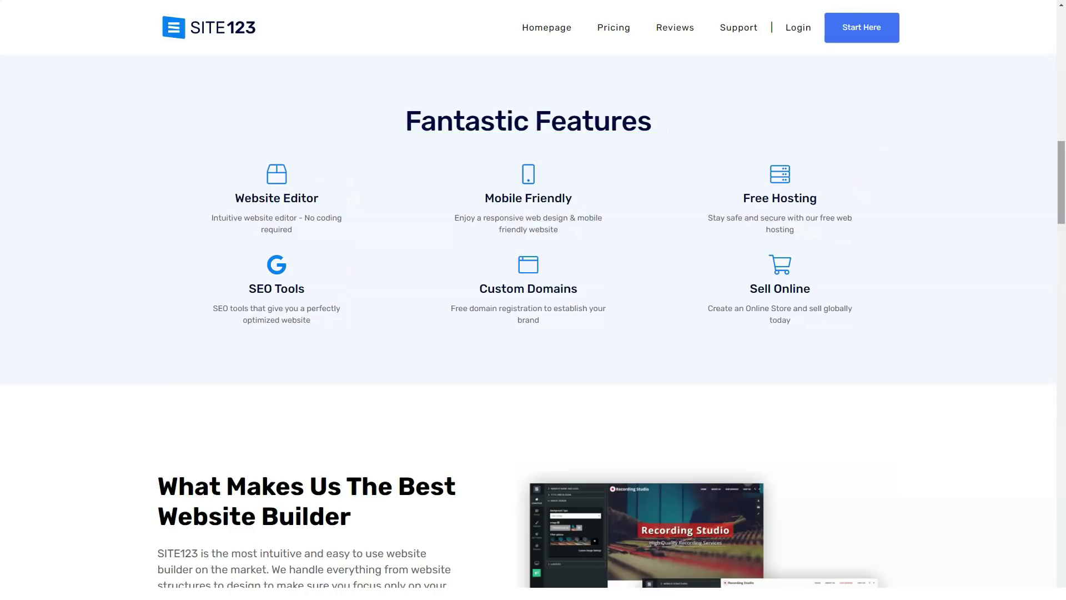
pyautogui.scroll(-3, 533, 334)
pyautogui.scroll(-3, 533, 334)
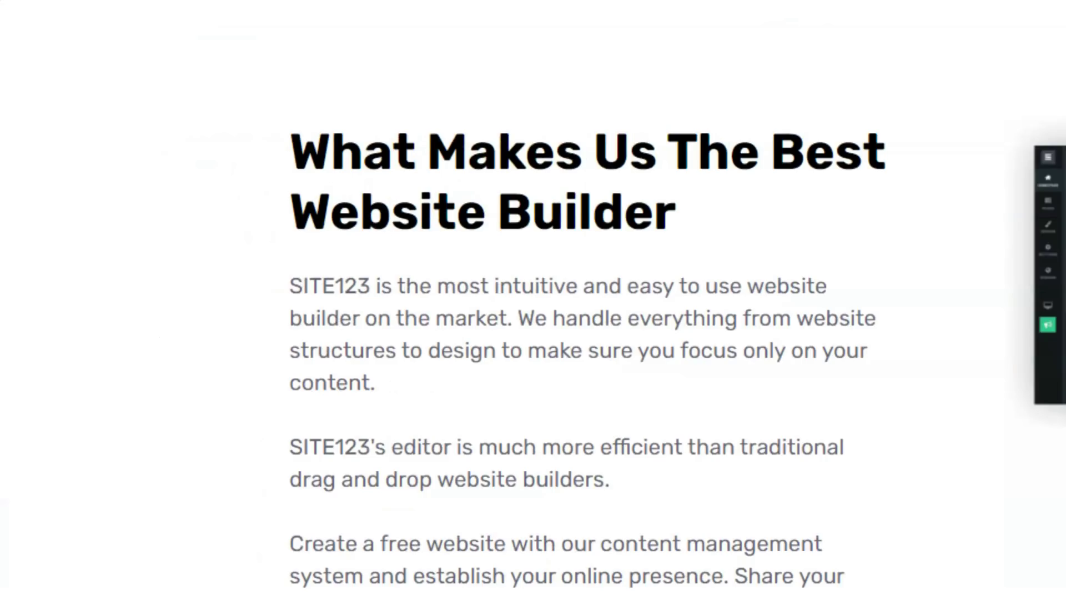
# - Scroll the homepage past the templates and features sections to 'Build Your Business Website In 3 Easy Steps'
pyautogui.moveTo(264, 106); pyautogui.dragTo(927, 250)
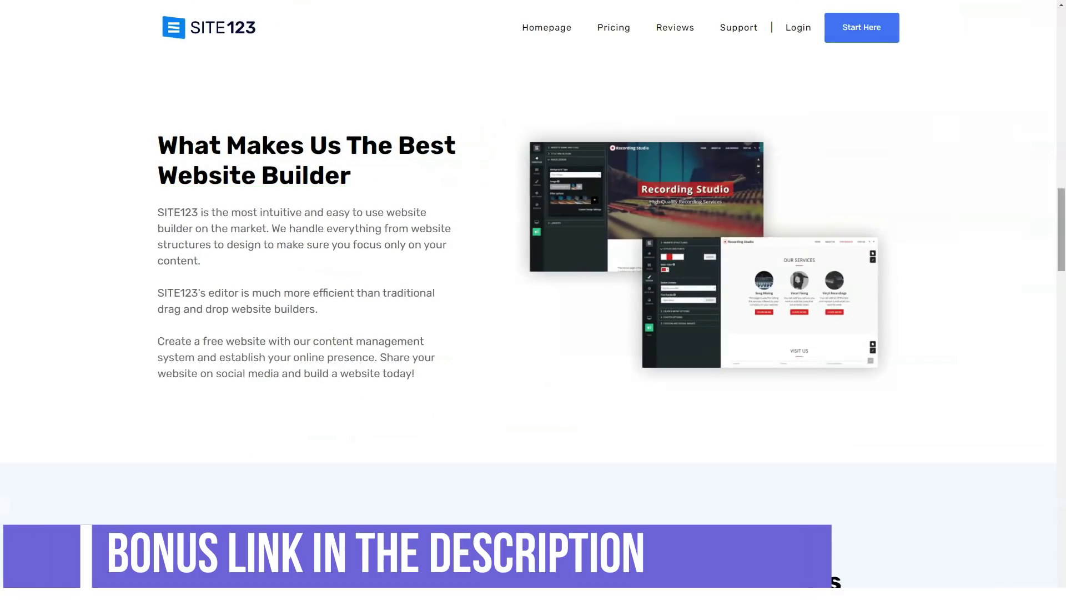
pyautogui.moveTo(1061, 229); pyautogui.dragTo(1062, 285)
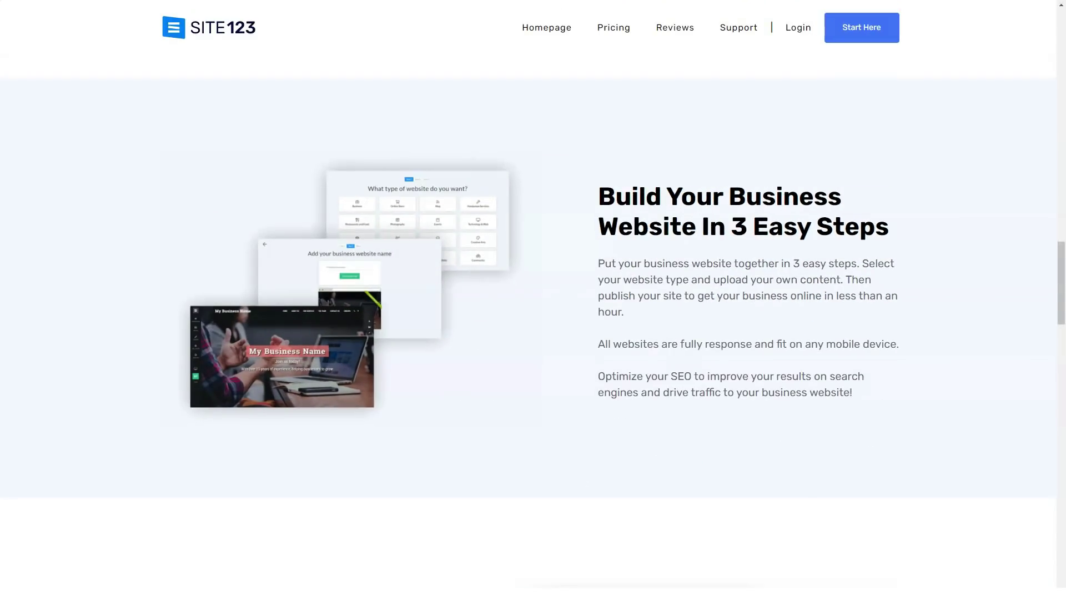
pyautogui.moveTo(1061, 284); pyautogui.dragTo(1061, 346)
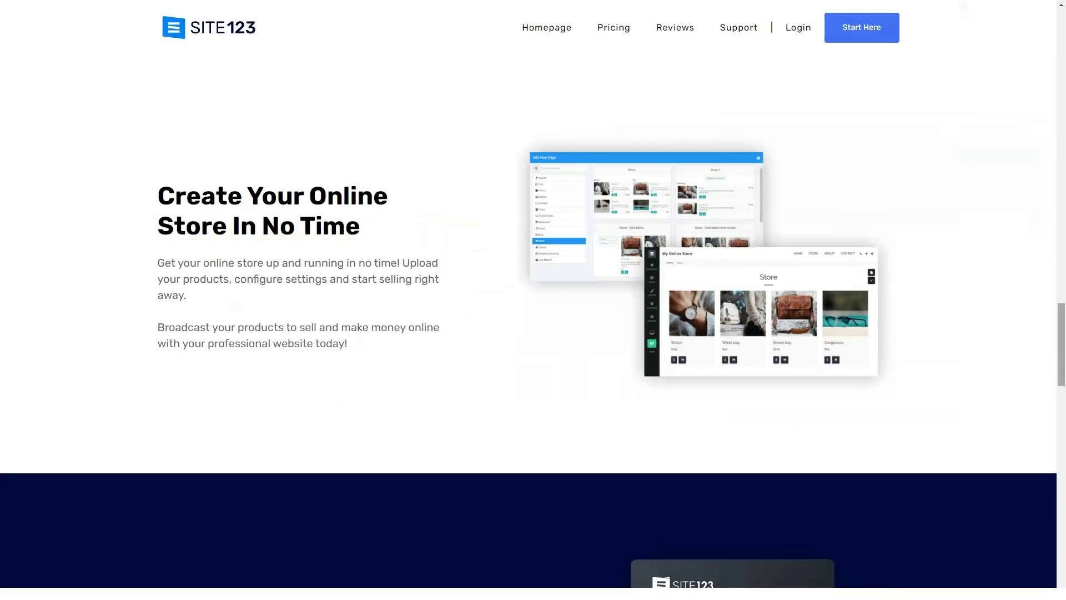
pyautogui.scroll(-5, 533, 333)
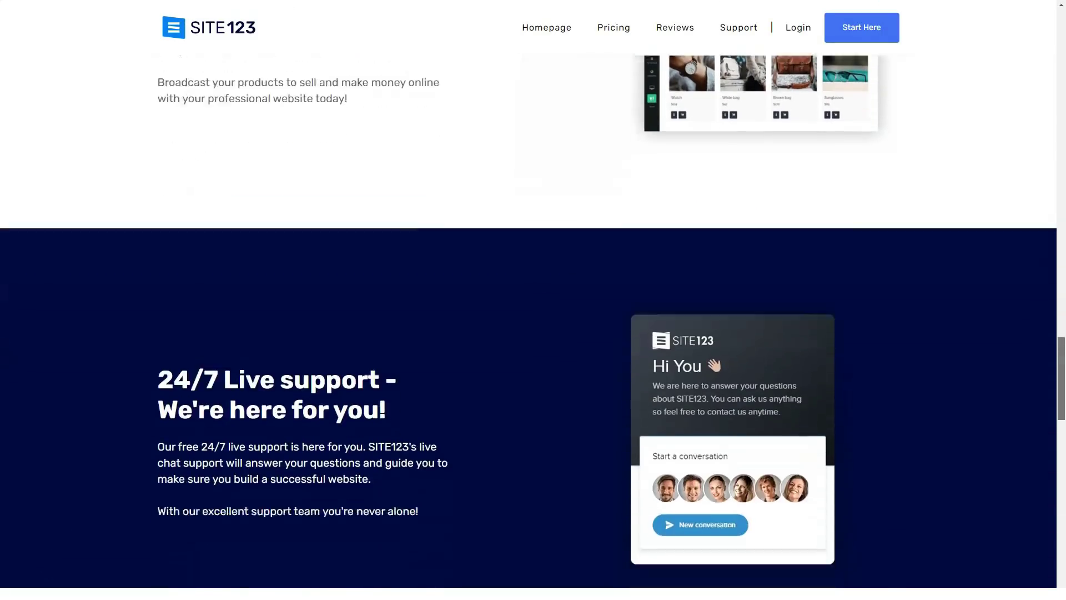
pyautogui.scroll(-3, 534, 333)
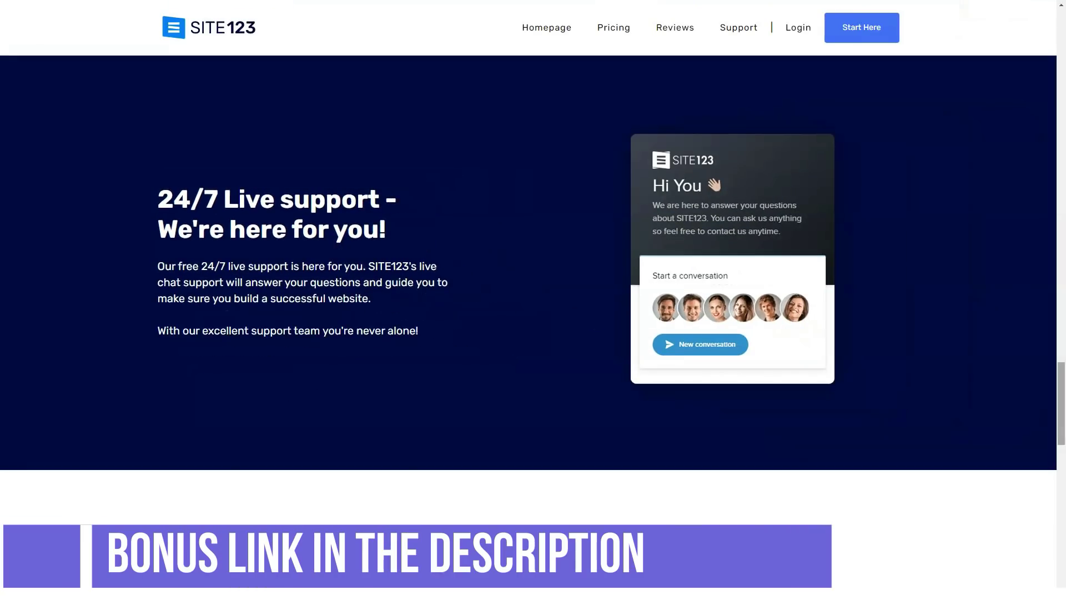
pyautogui.scroll(-5, 533, 333)
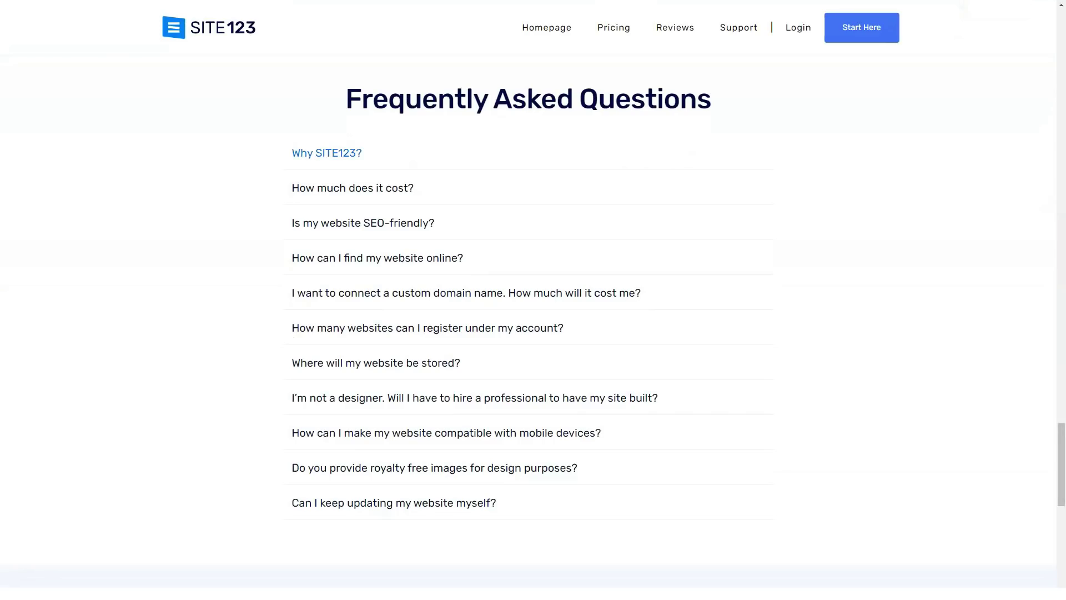
# - Expand the homepage FAQs on cost, SEO, custom domains, hosting, mobile, images and self-updating
pyautogui.click(327, 152)
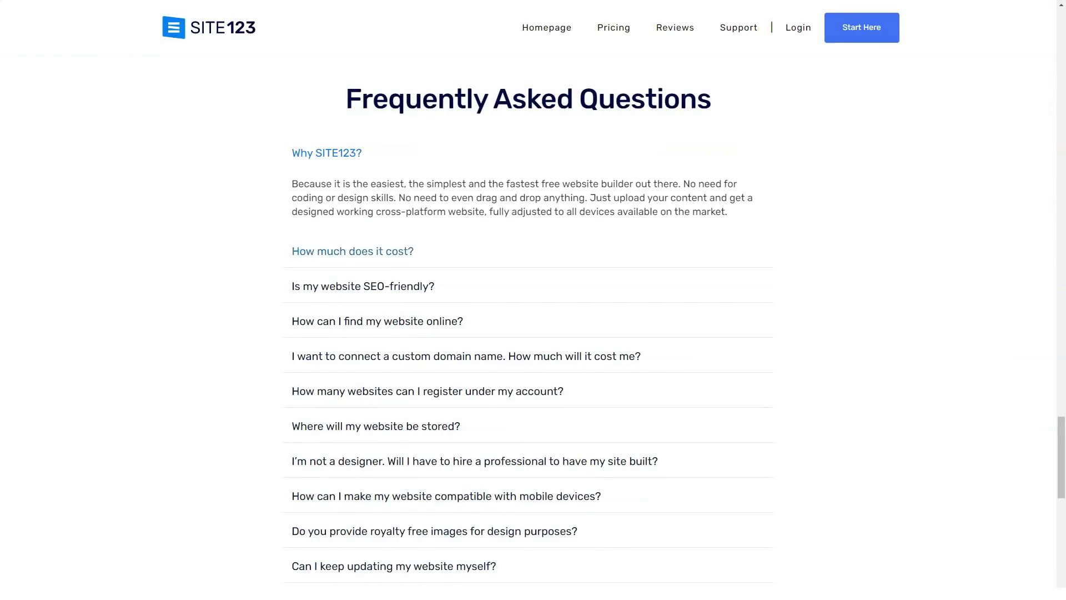
pyautogui.click(352, 251)
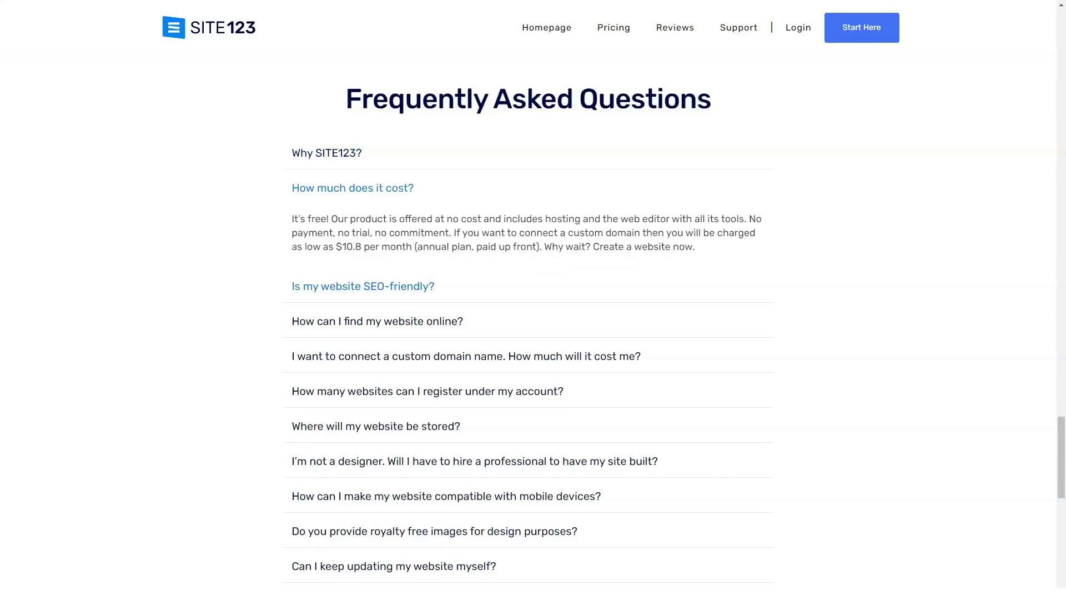
pyautogui.click(363, 286)
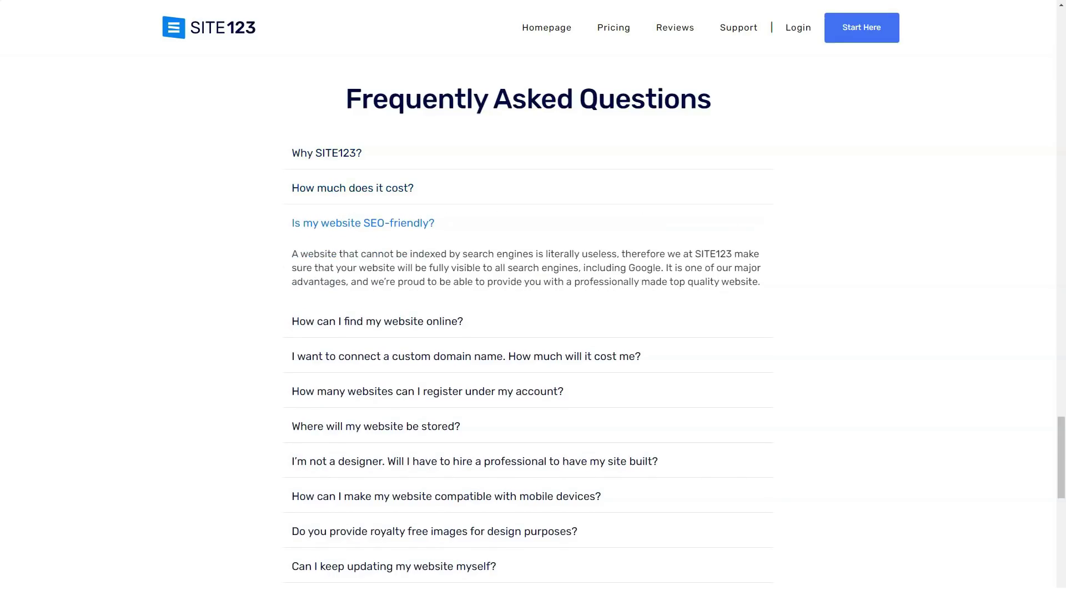
pyautogui.click(377, 321)
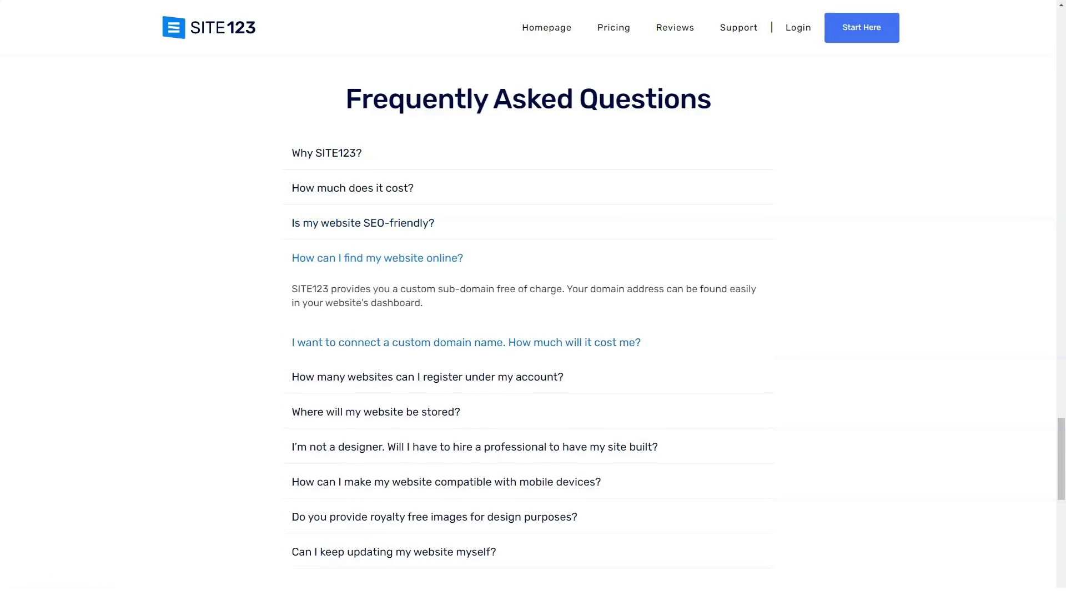
pyautogui.click(466, 343)
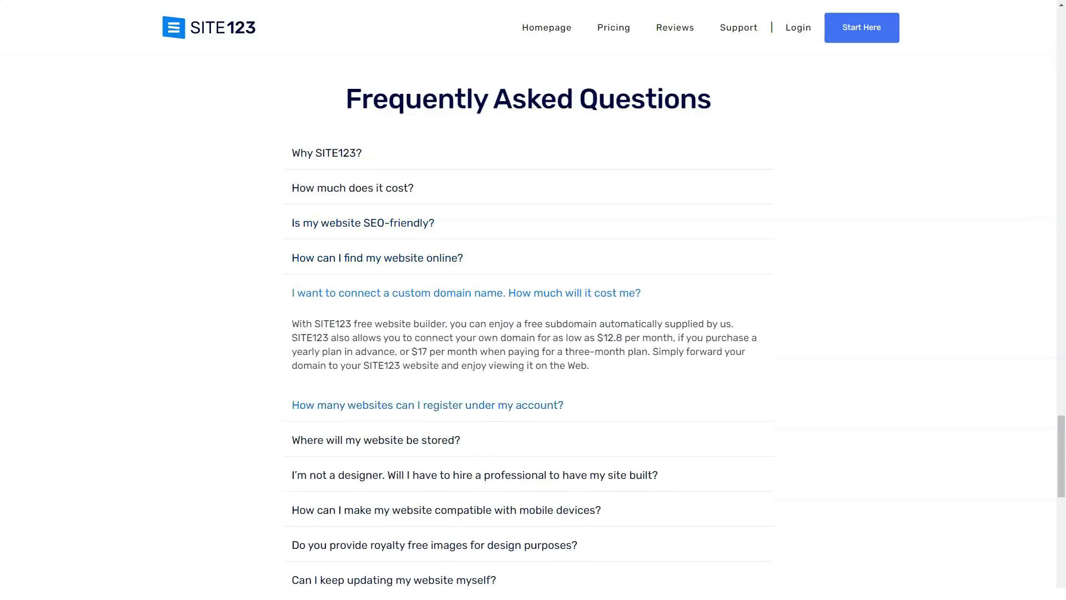
pyautogui.click(427, 405)
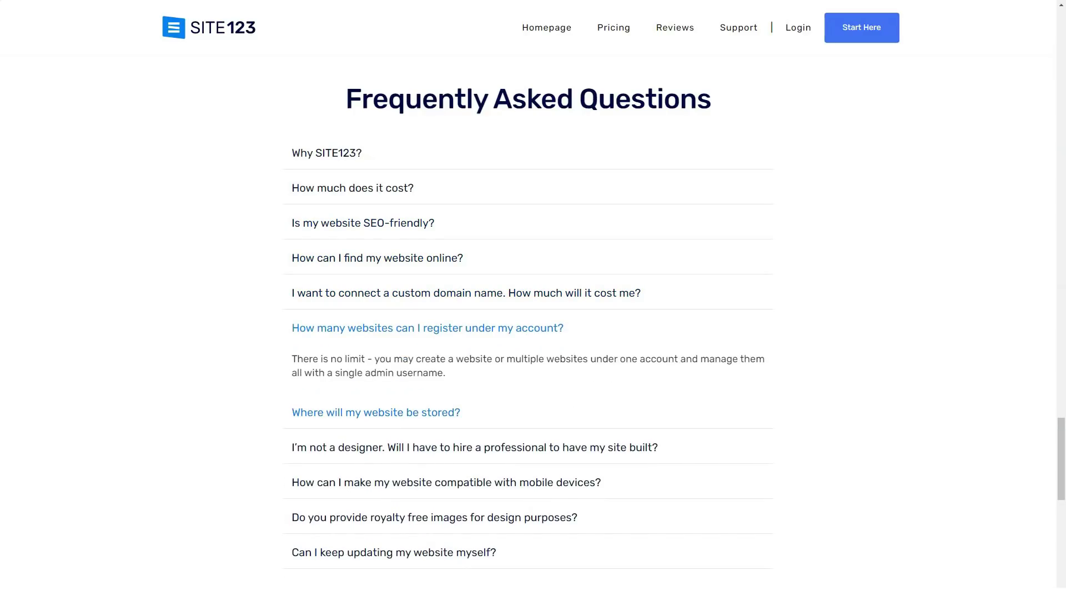
pyautogui.click(376, 413)
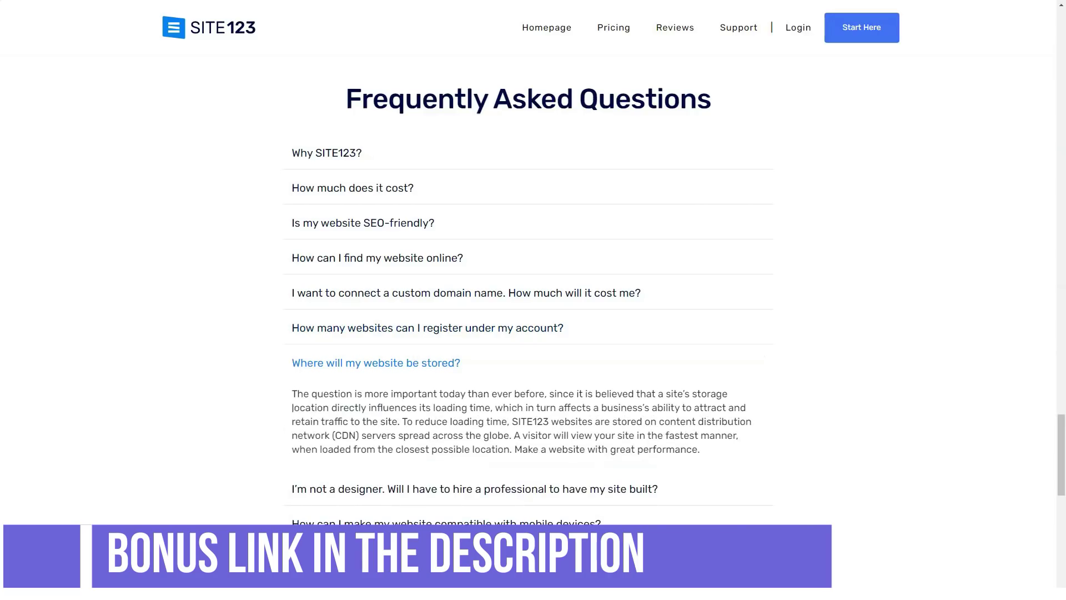
pyautogui.scroll(-2, 475, 381)
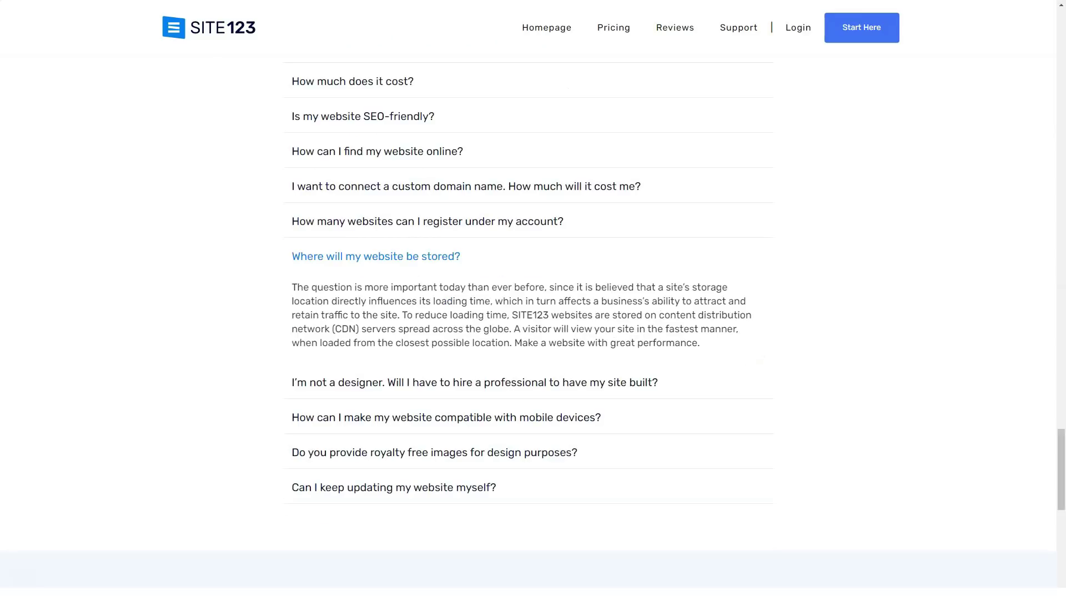
pyautogui.click(476, 382)
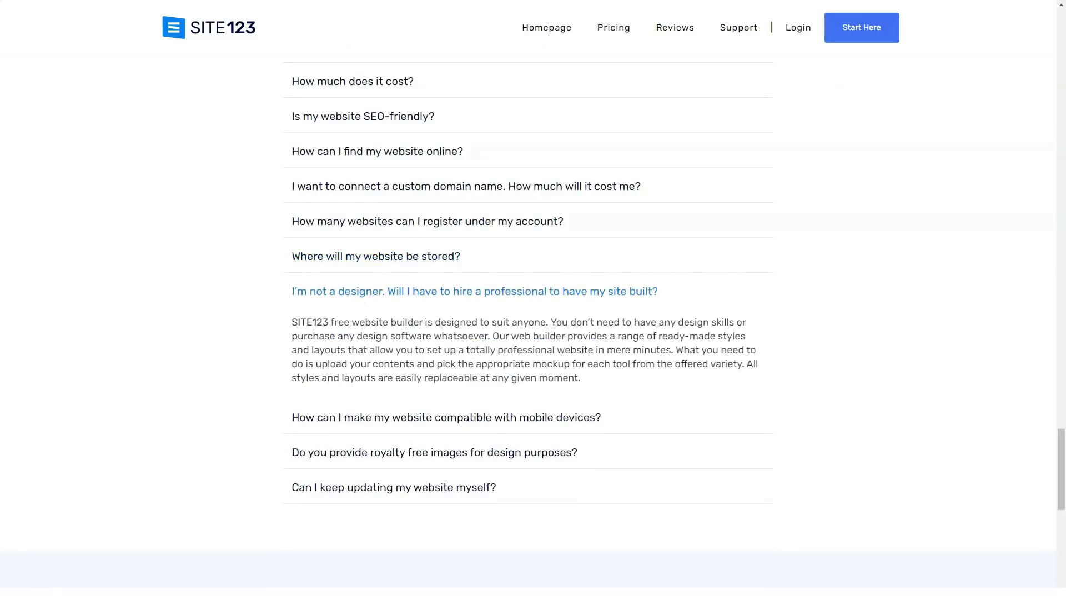
pyautogui.click(447, 417)
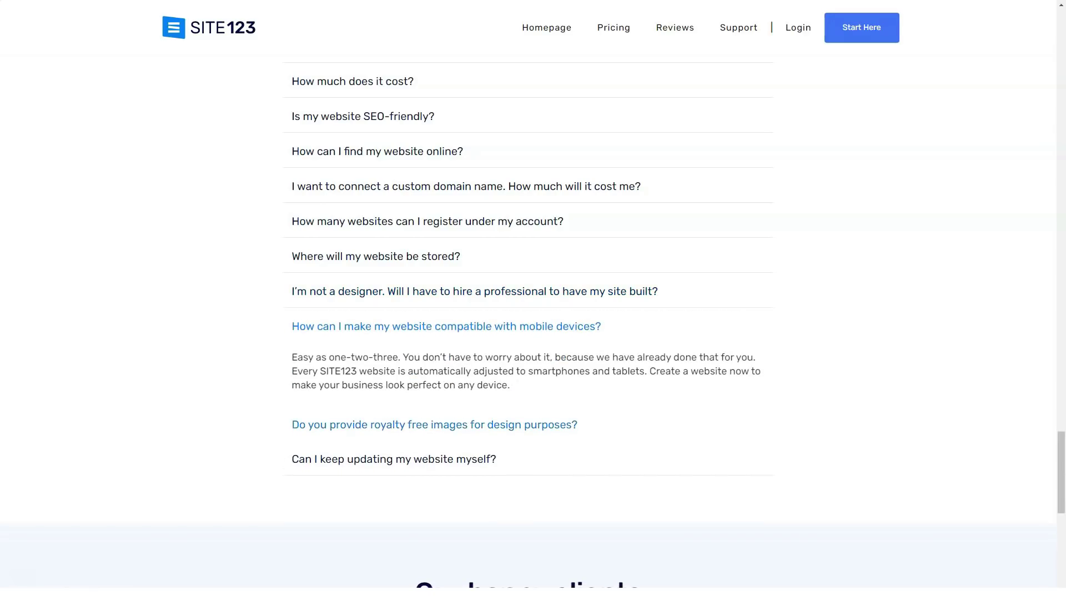
pyautogui.click(433, 424)
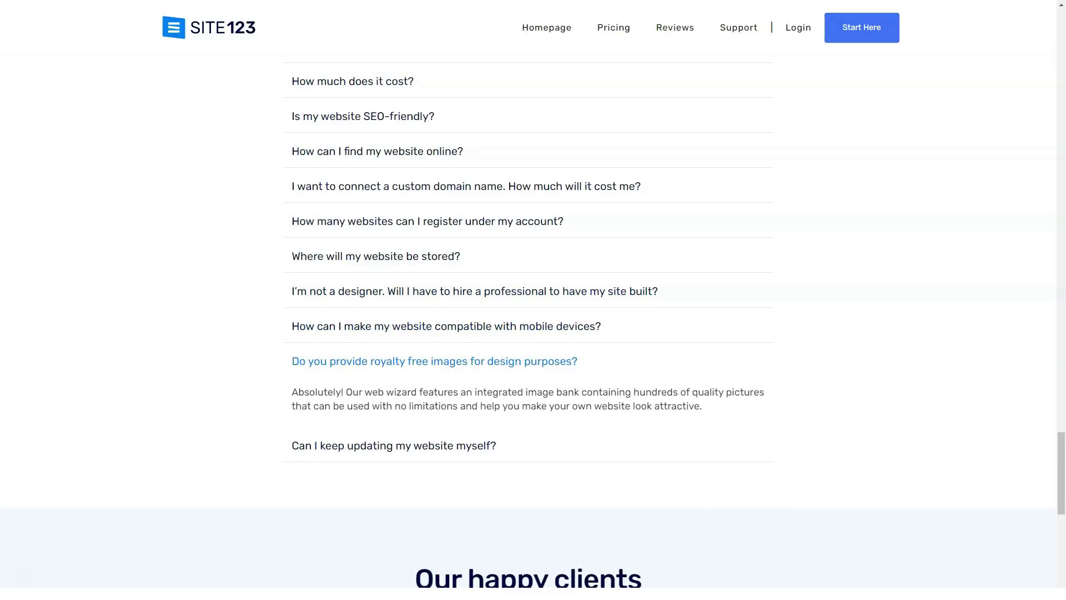
pyautogui.click(393, 445)
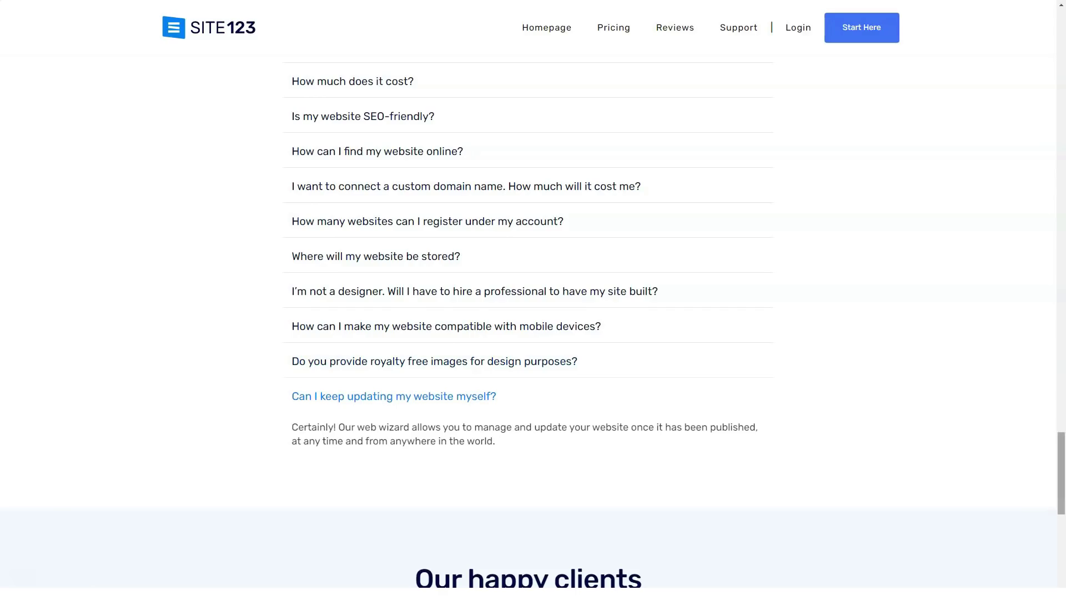
pyautogui.scroll(-4, 533, 334)
pyautogui.scroll(-3, 533, 333)
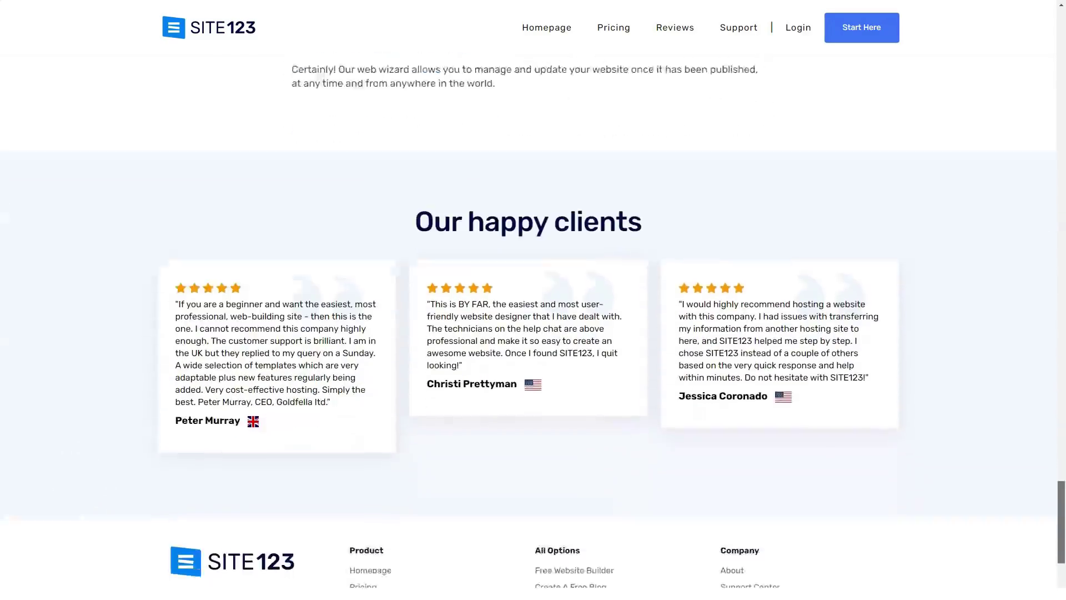
pyautogui.scroll(-2, 533, 334)
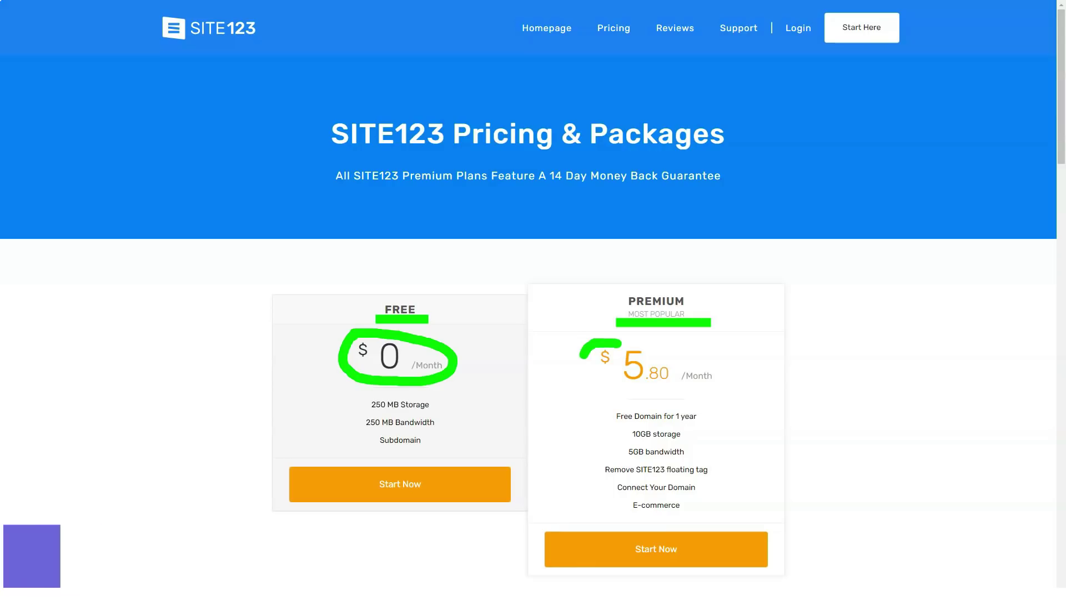
# - Expand the pricing FAQs on credit cards, sign-up, discounts, durations, switching plans, hosting and email
pyautogui.moveTo(582, 358)
pyautogui.mouseDown()
pyautogui.moveTo(613, 386)
pyautogui.moveTo(716, 384)
pyautogui.moveTo(617, 341)
pyautogui.mouseUp()
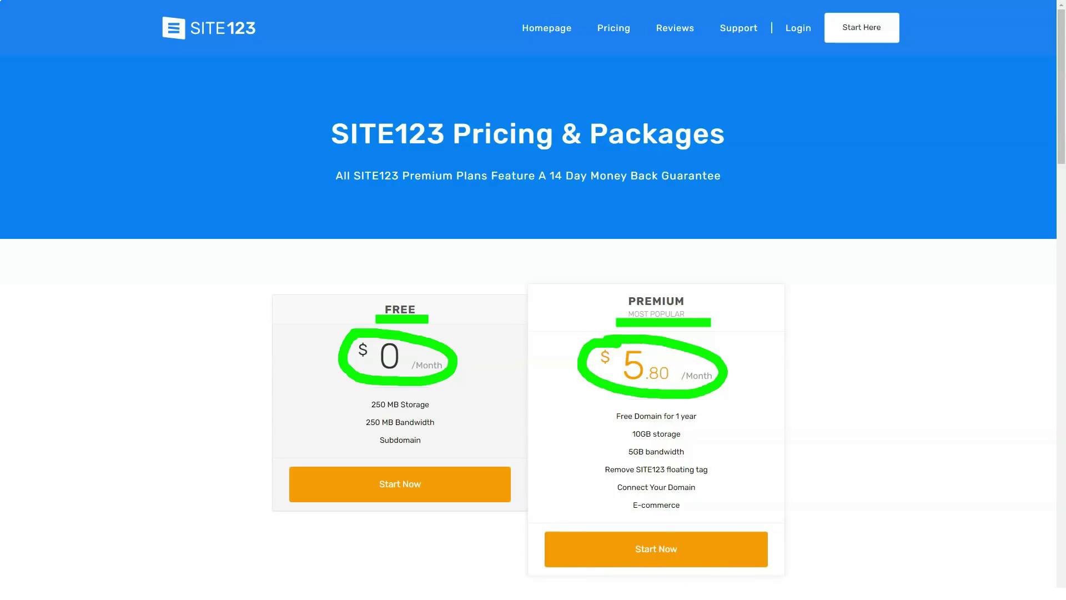
pyautogui.scroll(-3, 533, 334)
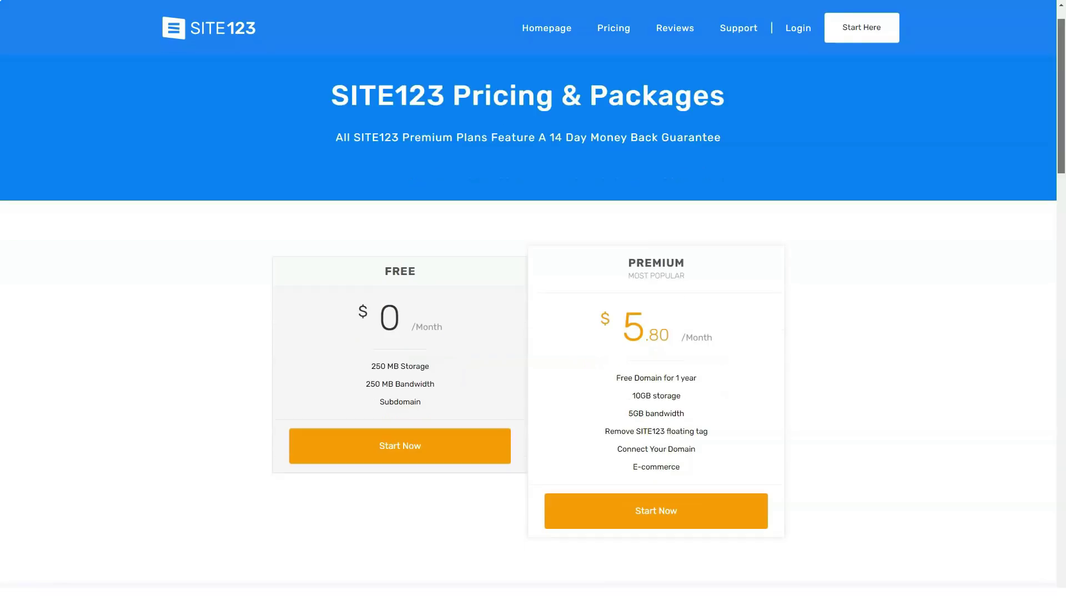
pyautogui.scroll(-3, 533, 334)
pyautogui.scroll(-3, 533, 333)
pyautogui.scroll(-3, 533, 333)
pyautogui.scroll(-2, 533, 333)
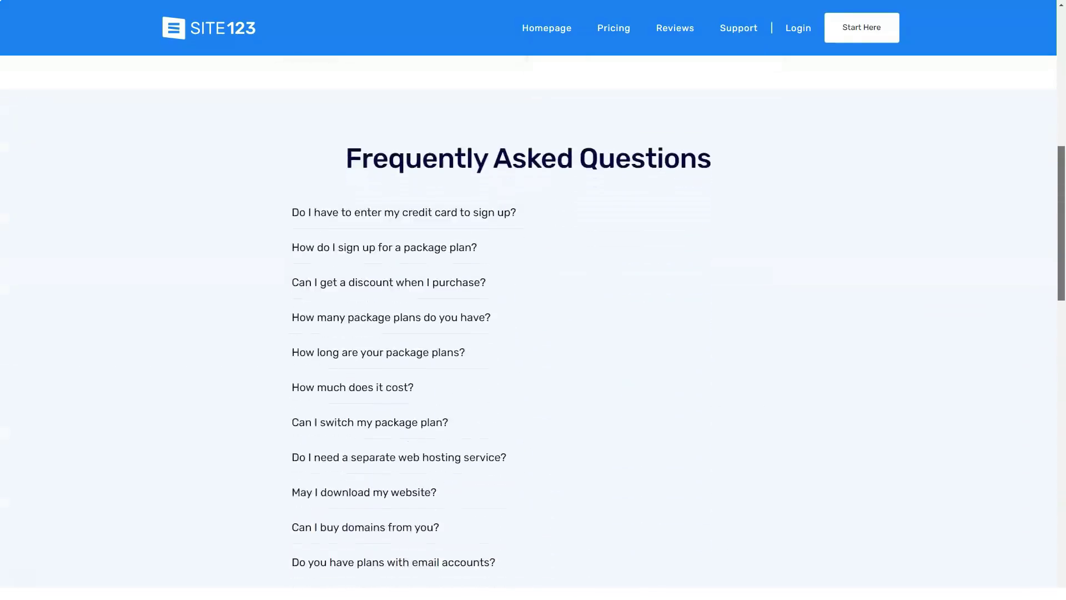
pyautogui.scroll(-2, 534, 333)
pyautogui.scroll(-1, 533, 333)
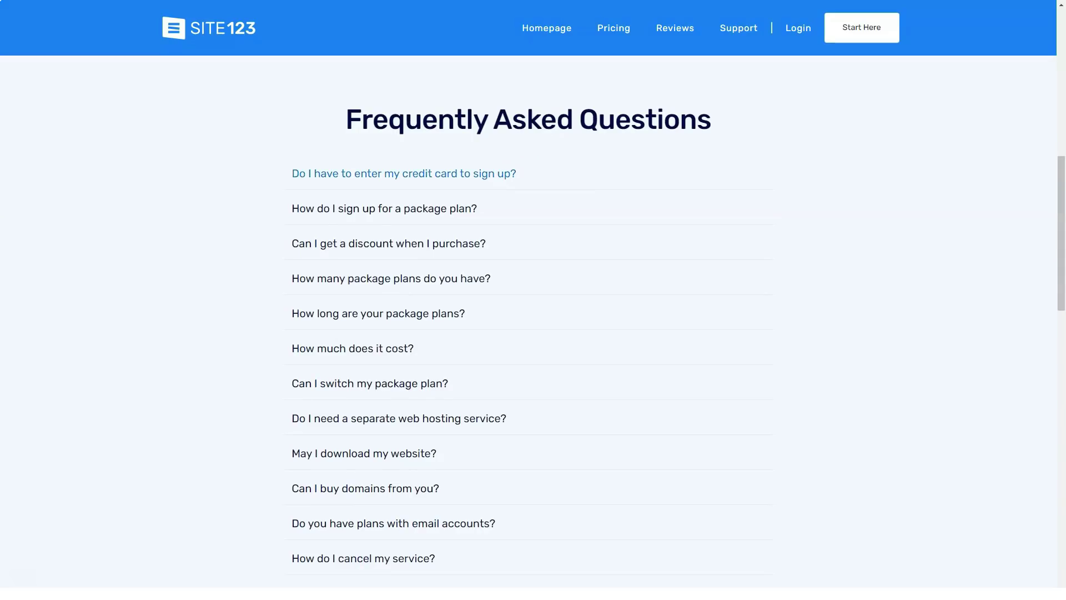
pyautogui.click(404, 174)
pyautogui.click(385, 237)
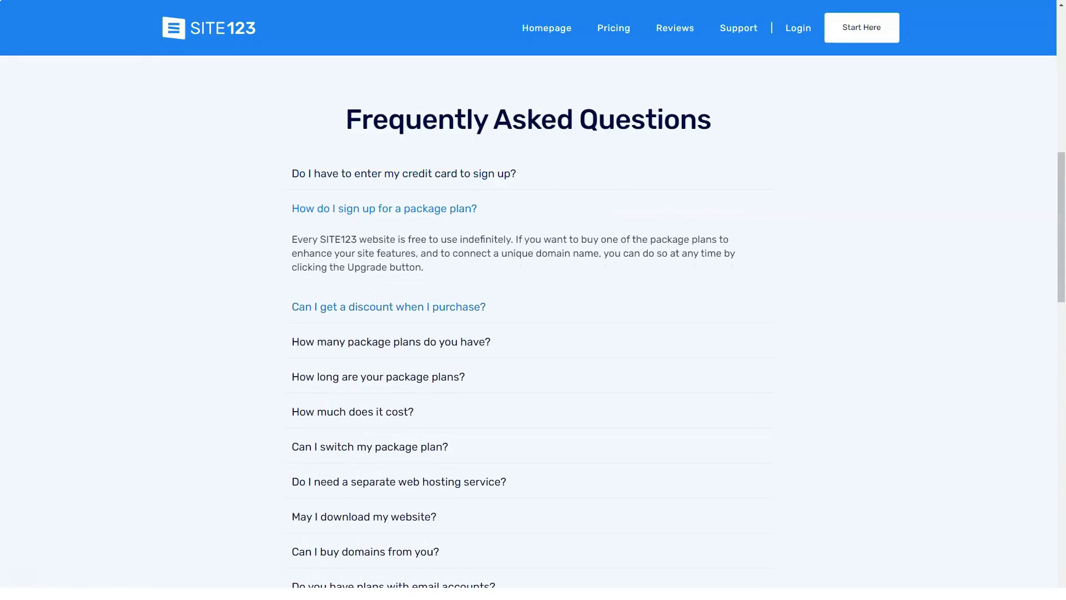
pyautogui.click(388, 307)
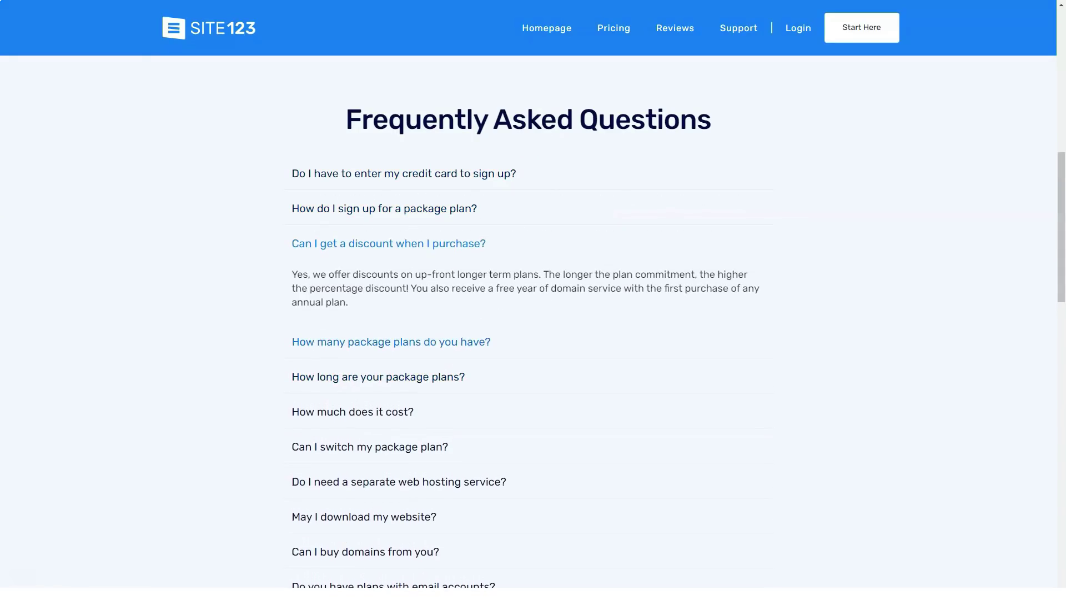
pyautogui.click(391, 341)
pyautogui.click(379, 364)
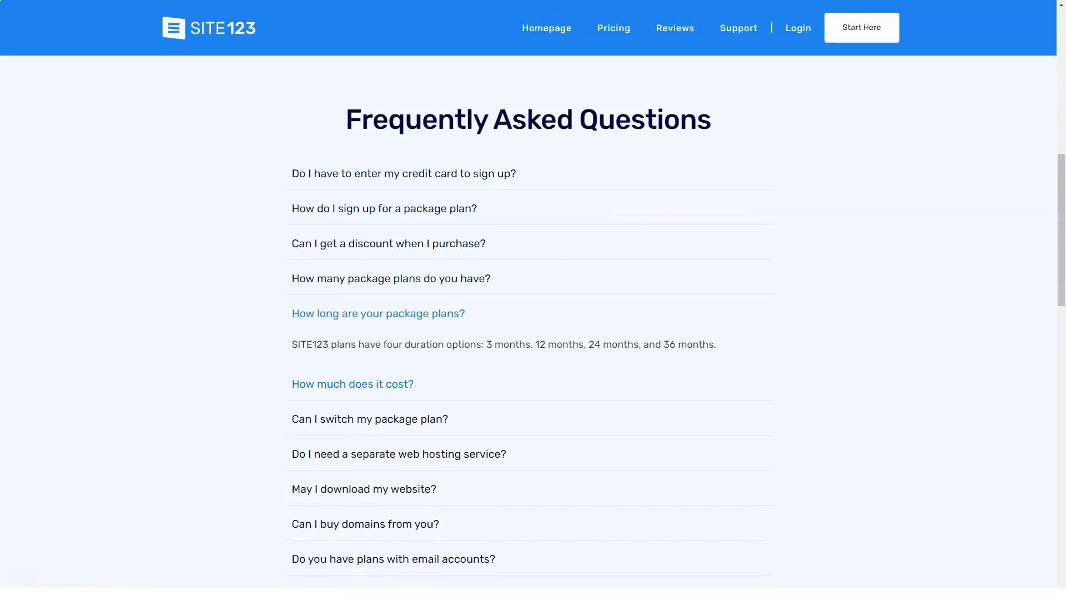
pyautogui.click(352, 383)
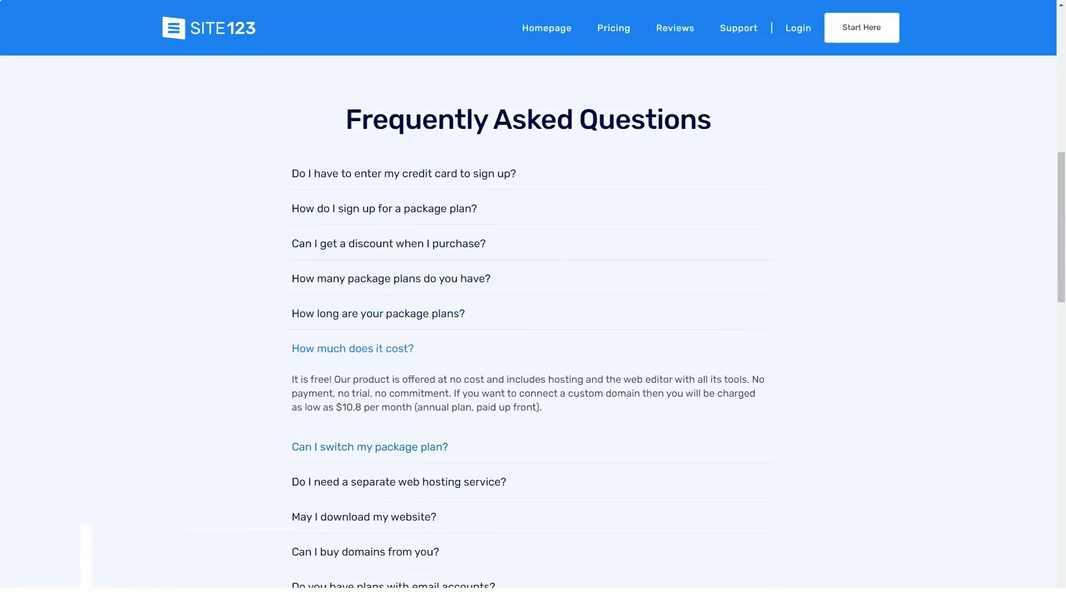
pyautogui.click(370, 442)
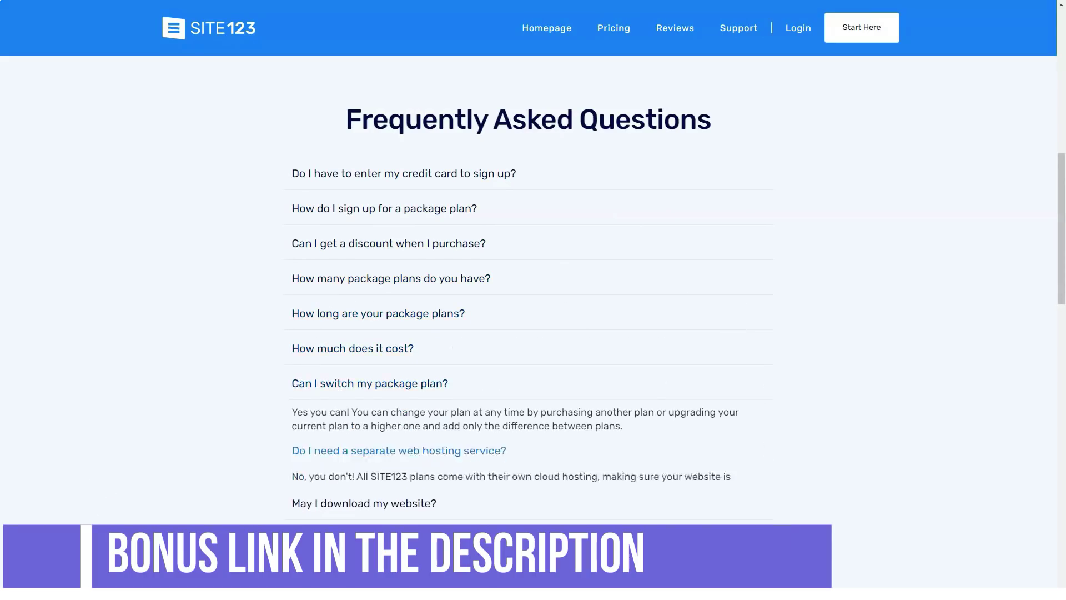
pyautogui.click(363, 502)
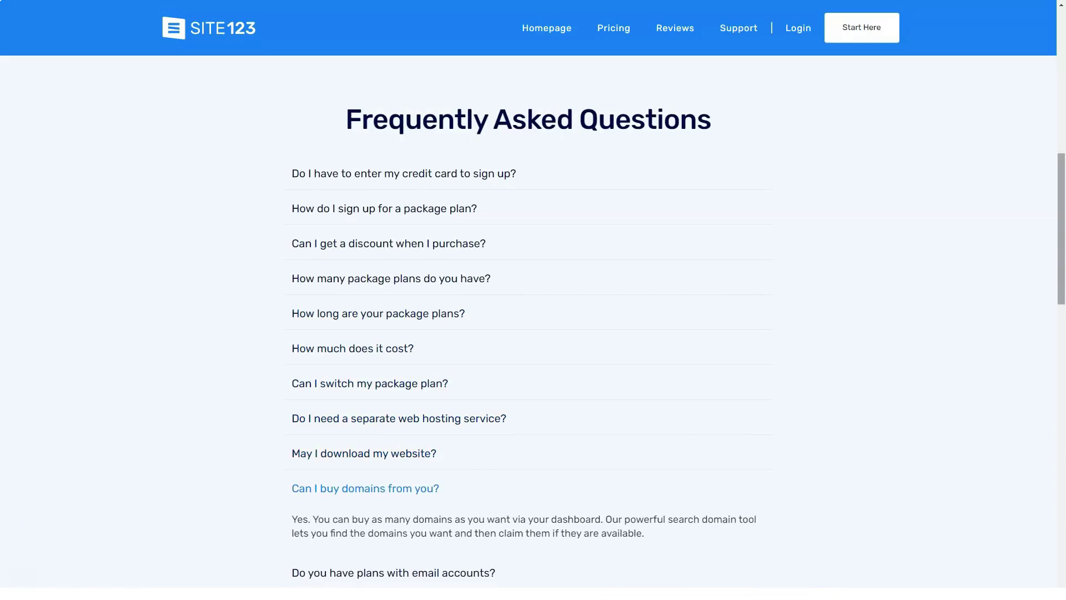
pyautogui.scroll(-3, 533, 333)
pyautogui.click(394, 344)
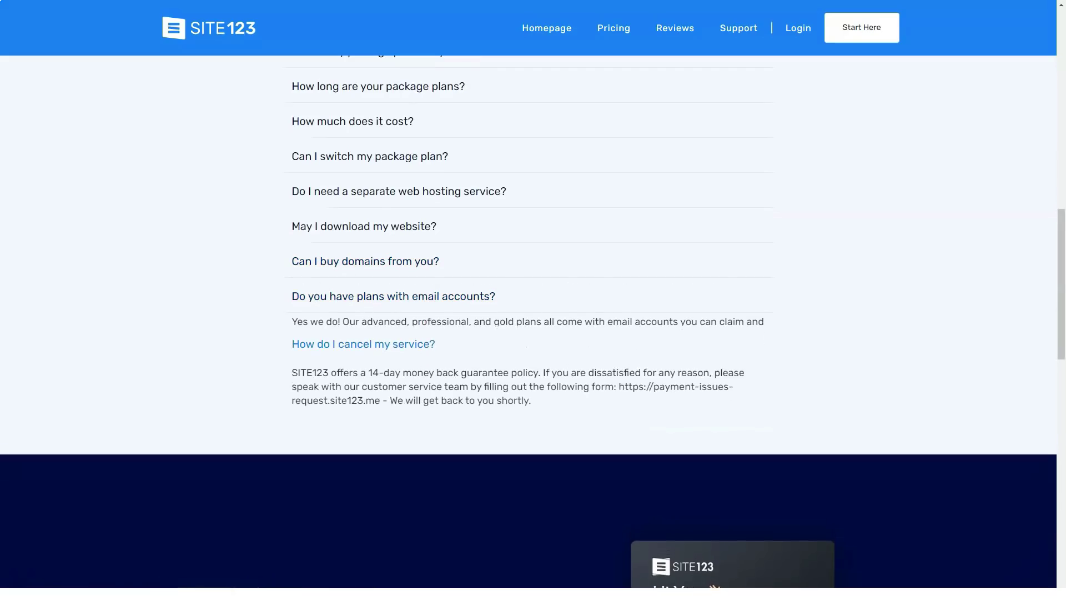
pyautogui.scroll(-5, 533, 333)
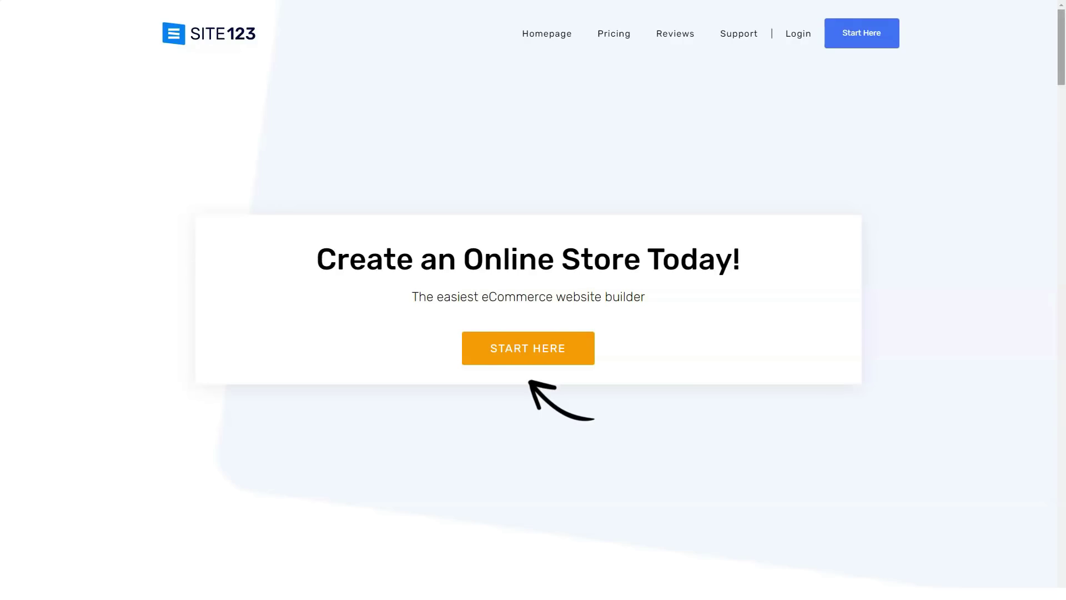
pyautogui.scroll(-5, 533, 334)
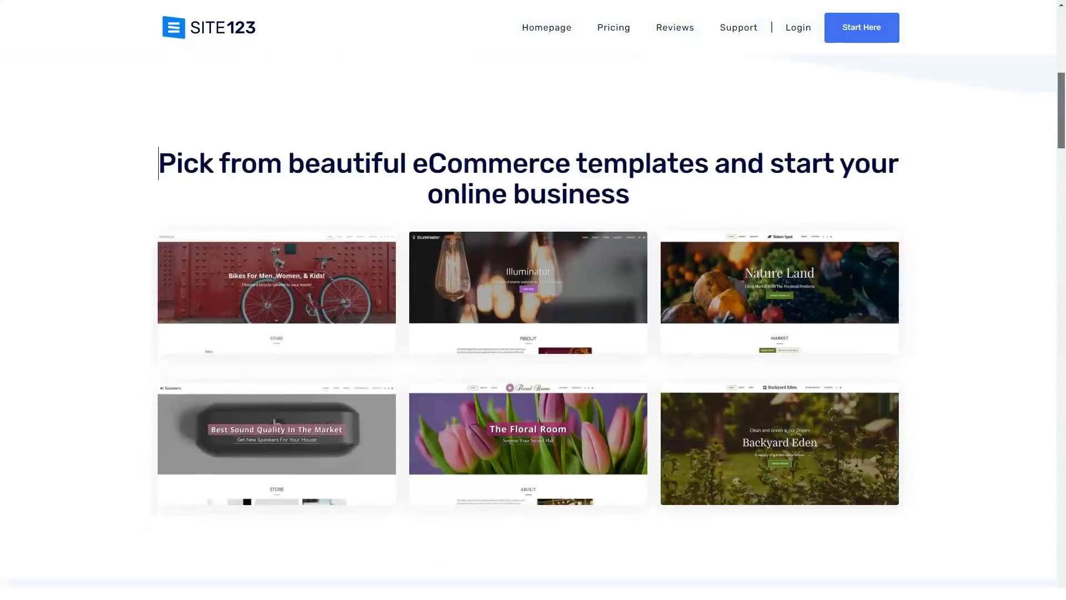
pyautogui.scroll(-1, 533, 333)
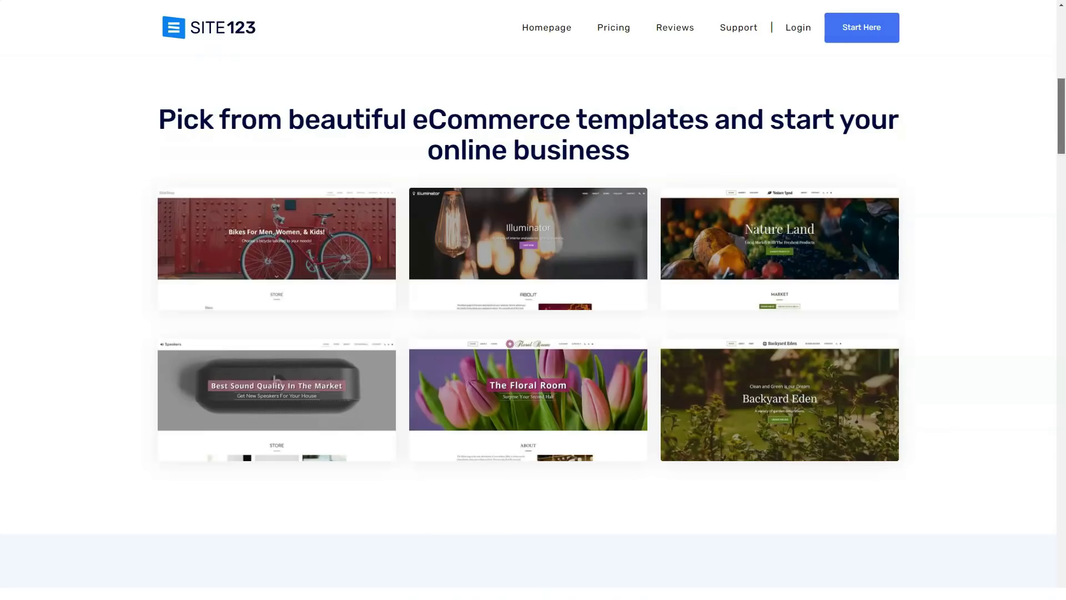
pyautogui.scroll(-5, 533, 333)
pyautogui.scroll(-3, 533, 333)
pyautogui.scroll(-3, 533, 333)
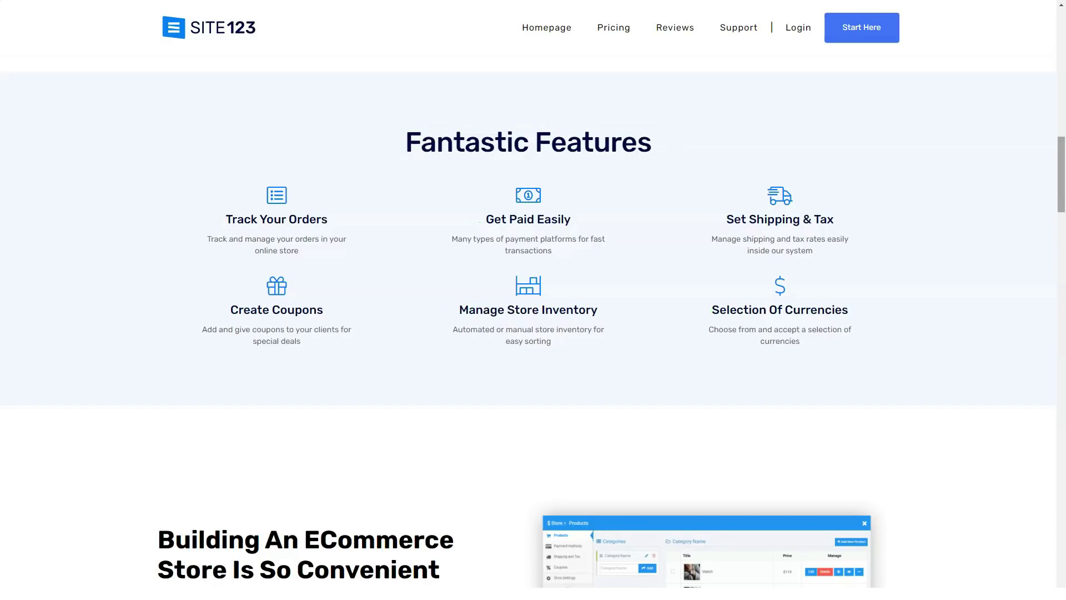
pyautogui.scroll(-5, 534, 333)
pyautogui.scroll(-5, 533, 333)
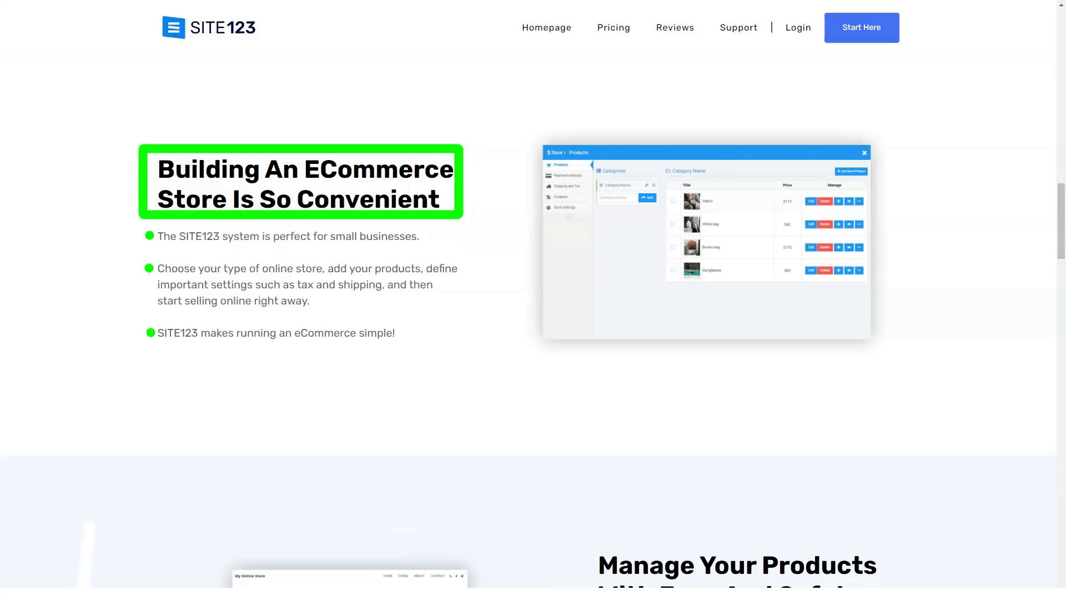
pyautogui.scroll(-1, 533, 333)
pyautogui.scroll(-5, 533, 334)
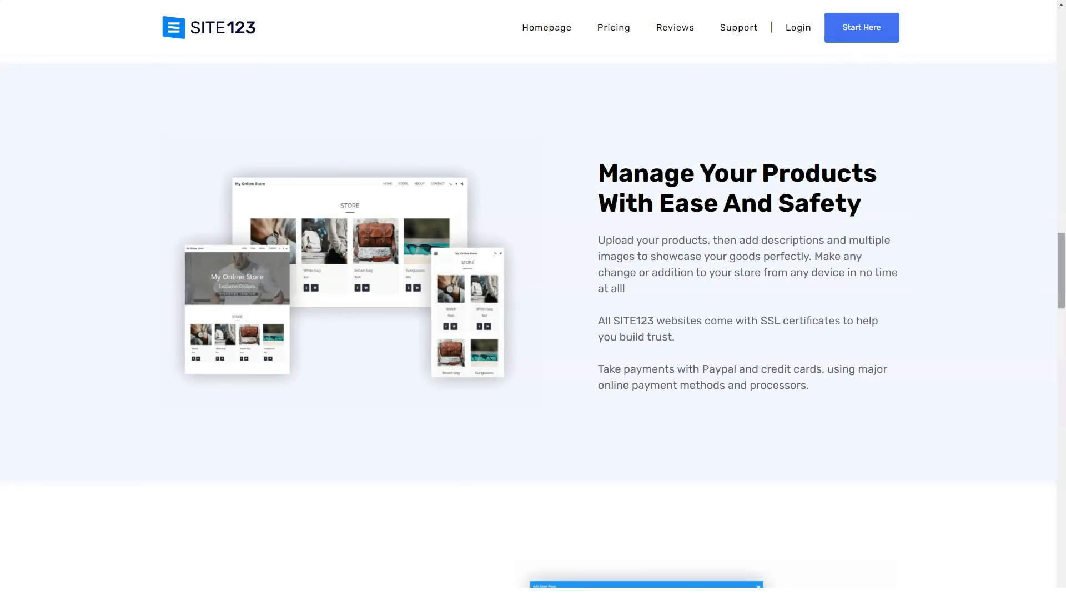
pyautogui.scroll(-5, 534, 333)
pyautogui.scroll(-5, 533, 333)
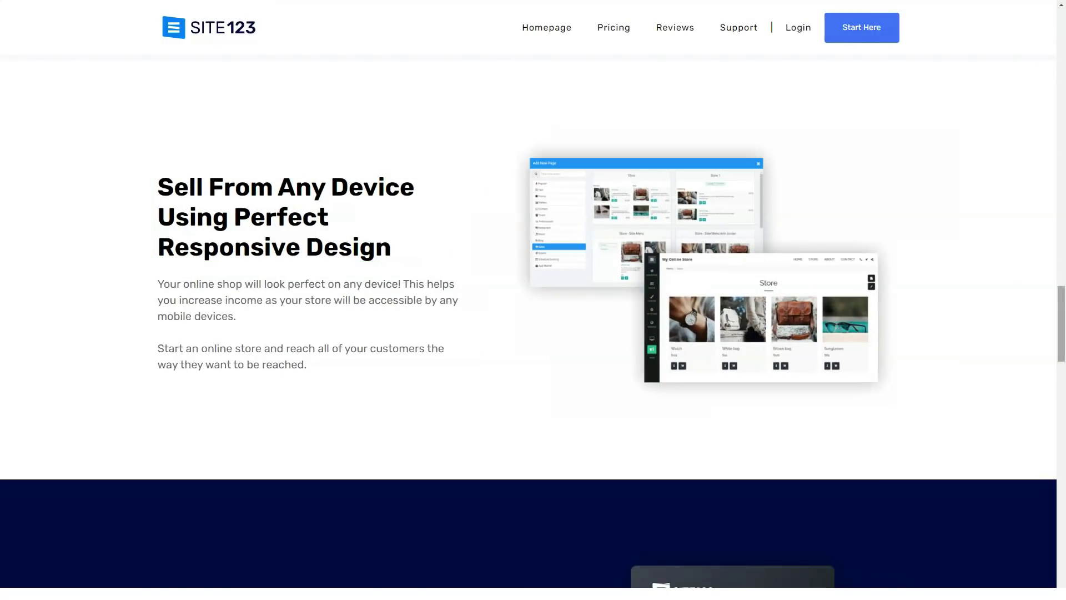
pyautogui.scroll(-5, 533, 334)
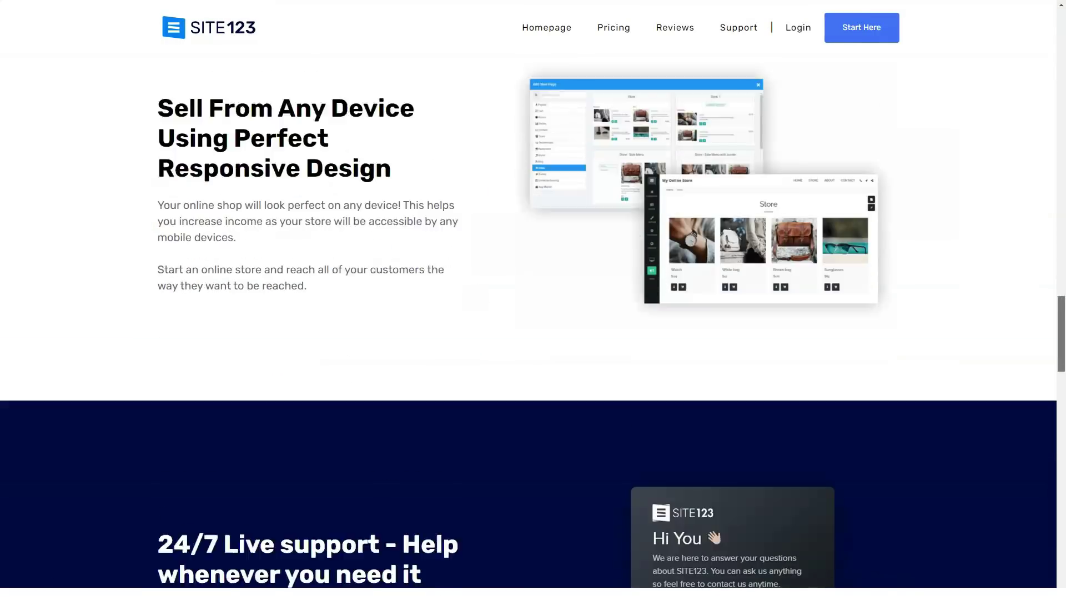
pyautogui.scroll(-1, 533, 334)
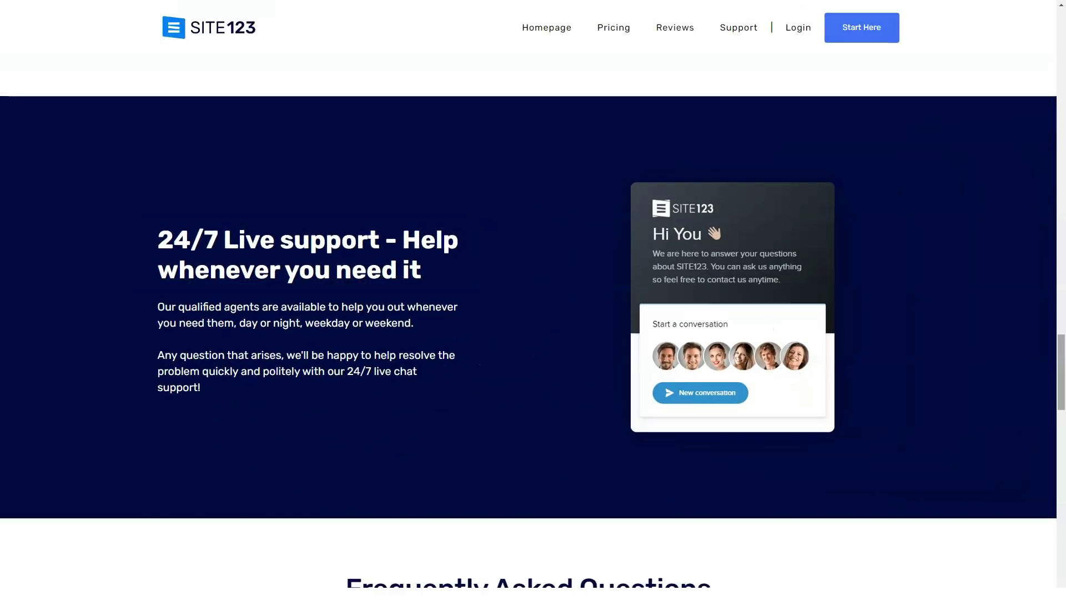
pyautogui.moveTo(1061, 371); pyautogui.dragTo(1061, 439)
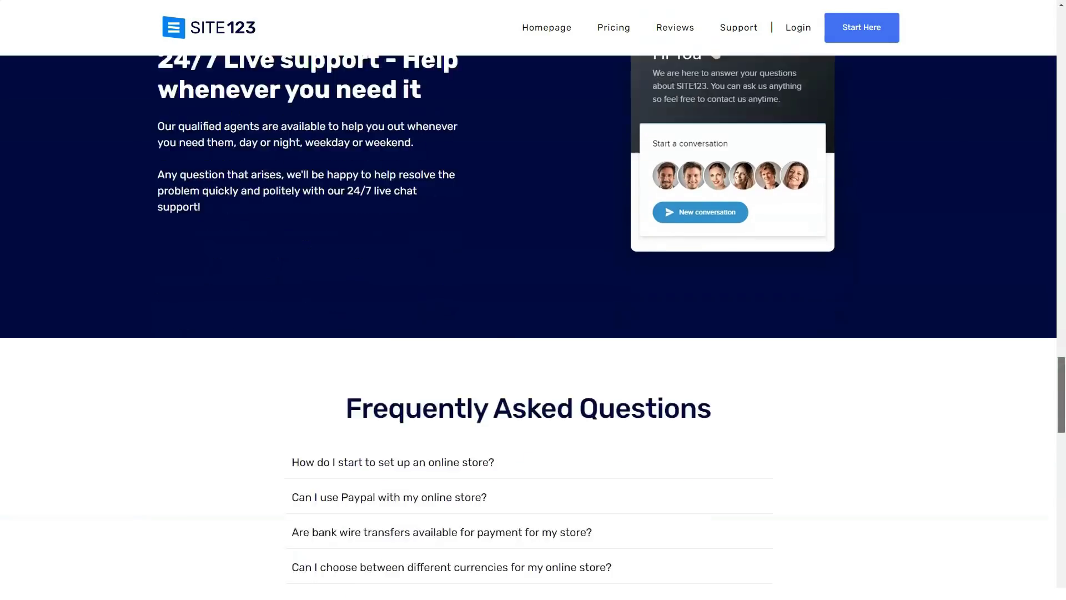
# - Expand the store FAQs on setup, Paypal, bank wire transfers, currencies, conversion codes and coupons
pyautogui.click(392, 113)
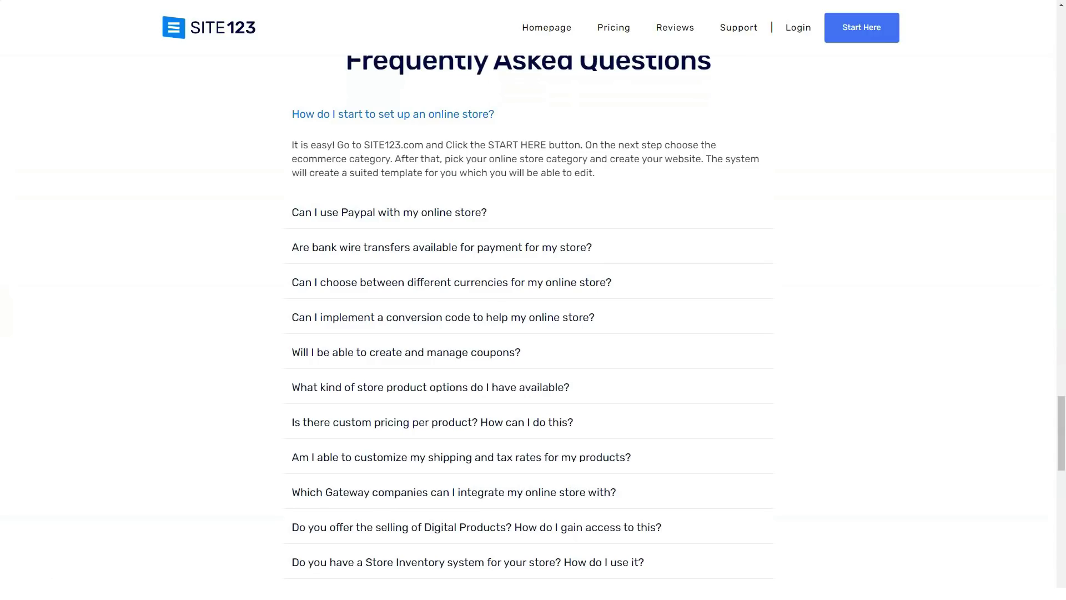
pyautogui.click(390, 212)
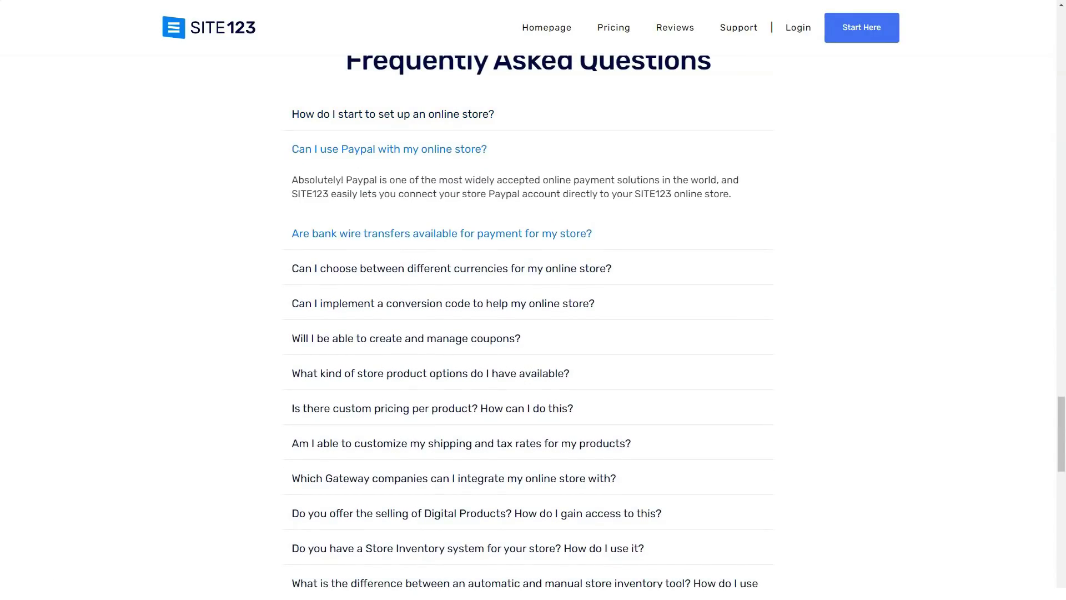
pyautogui.click(442, 234)
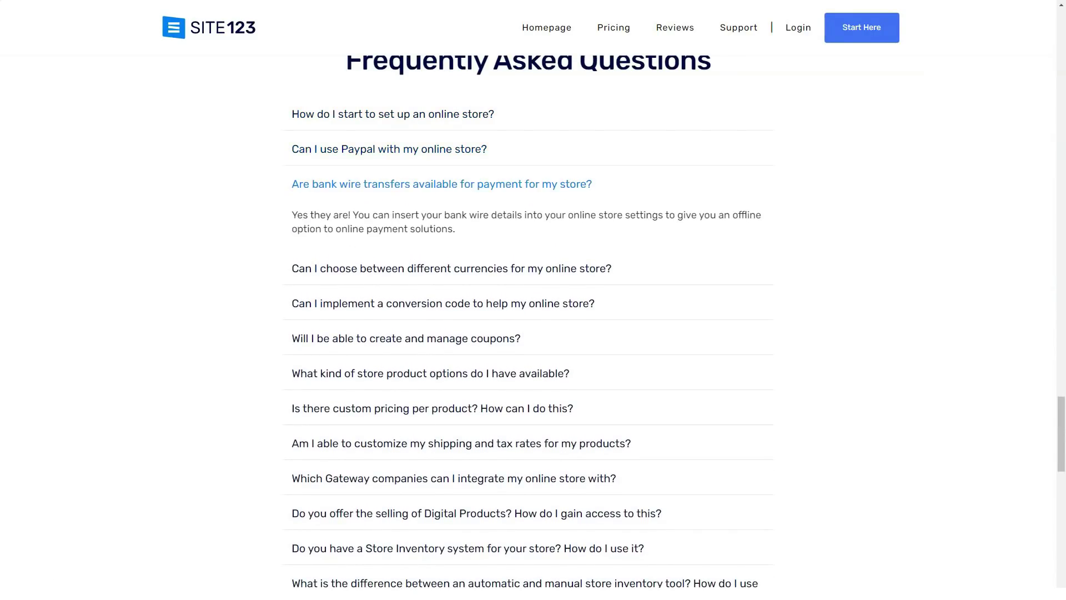
pyautogui.click(416, 268)
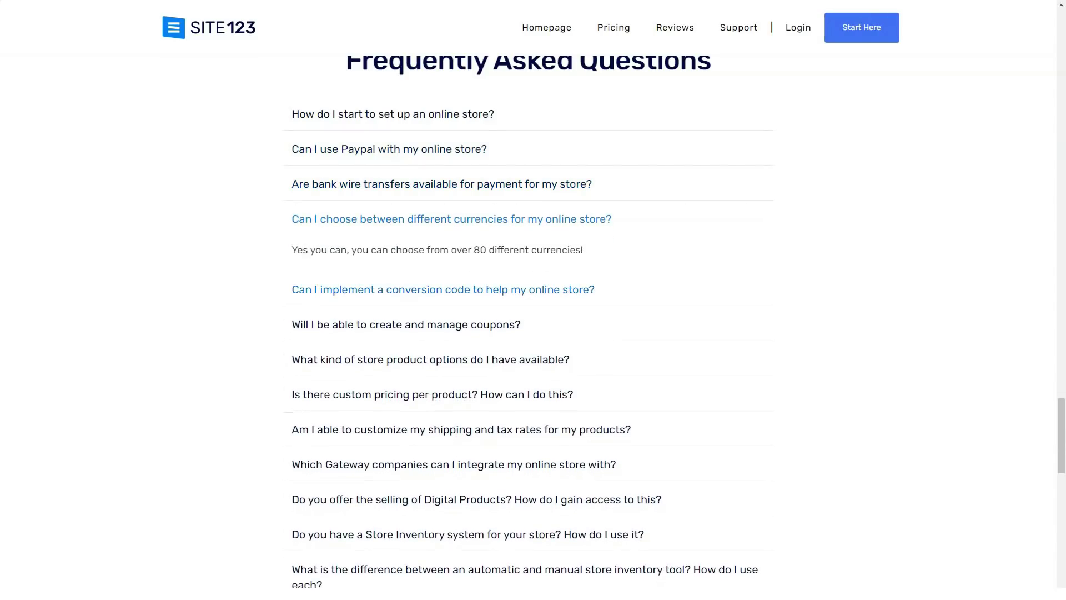
pyautogui.click(443, 289)
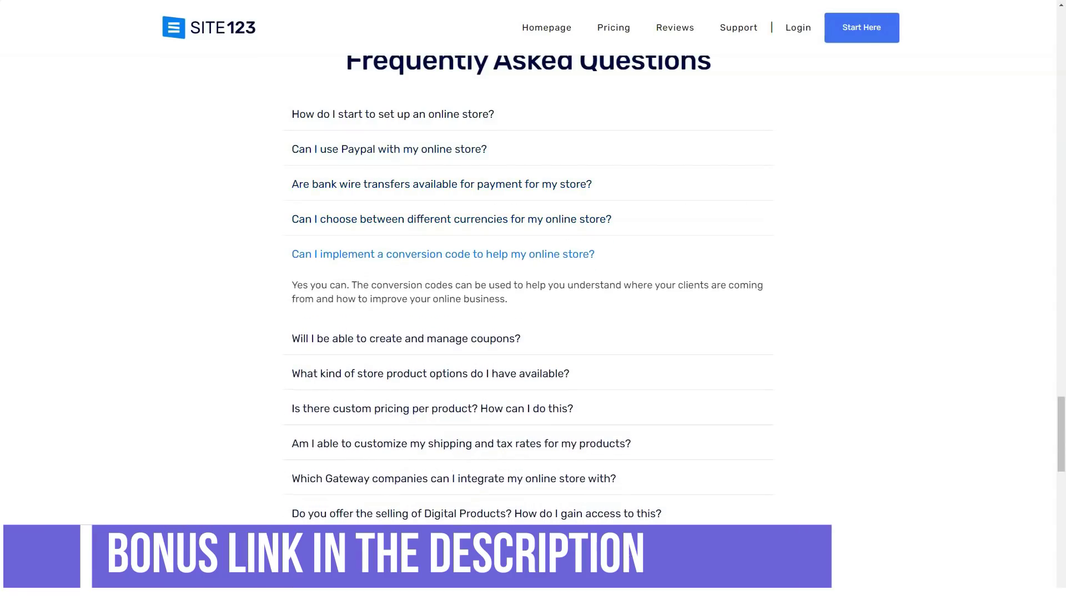
pyautogui.click(406, 338)
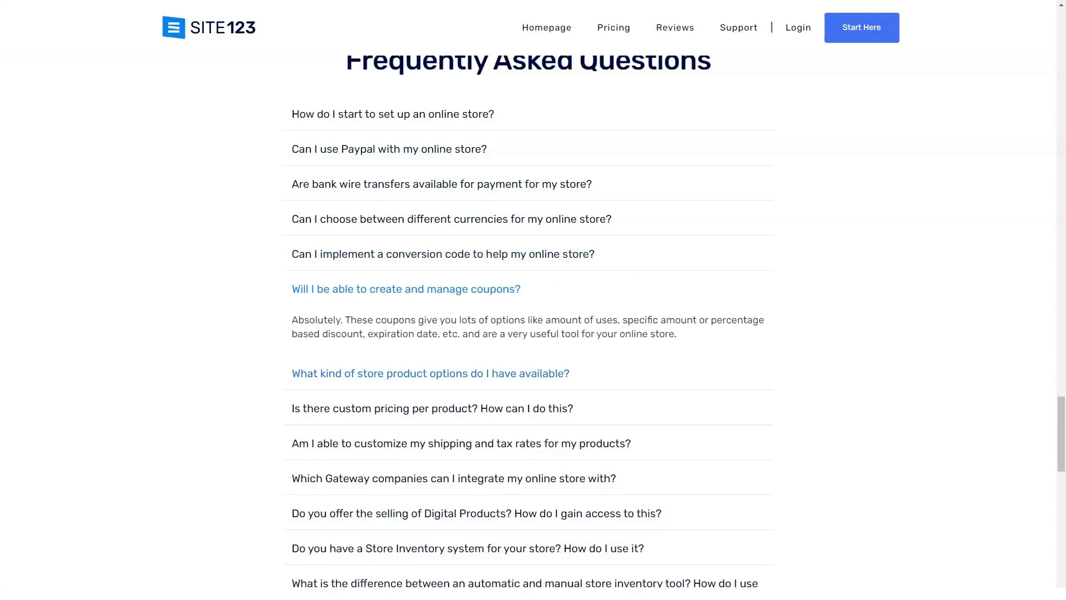
# - Expand the store FAQs on product options, custom pricing, shipping and tax, gateways, digital products and inventory
pyautogui.click(431, 373)
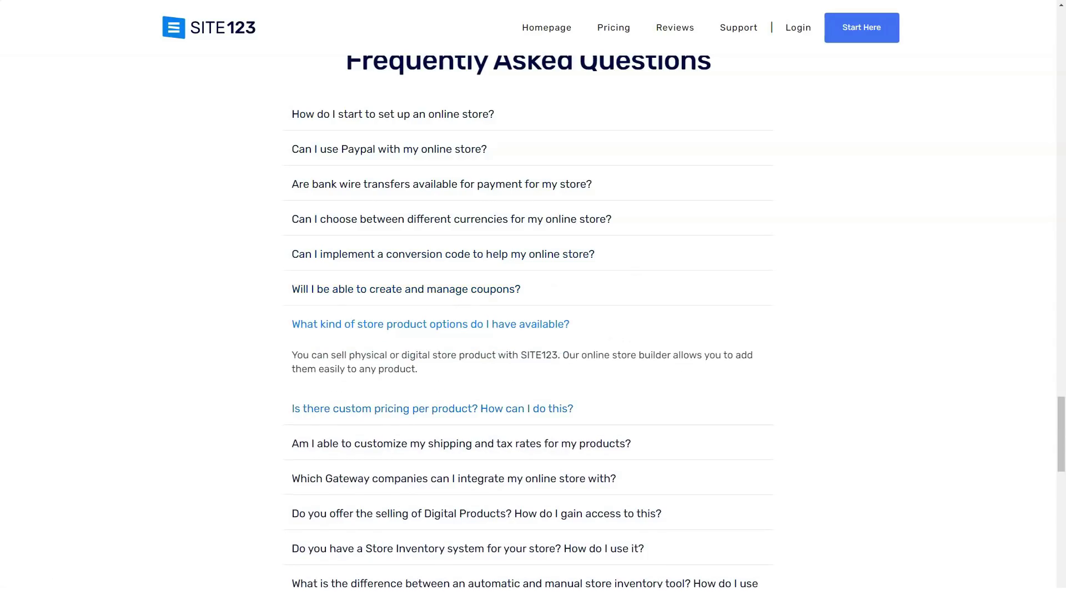
pyautogui.click(432, 408)
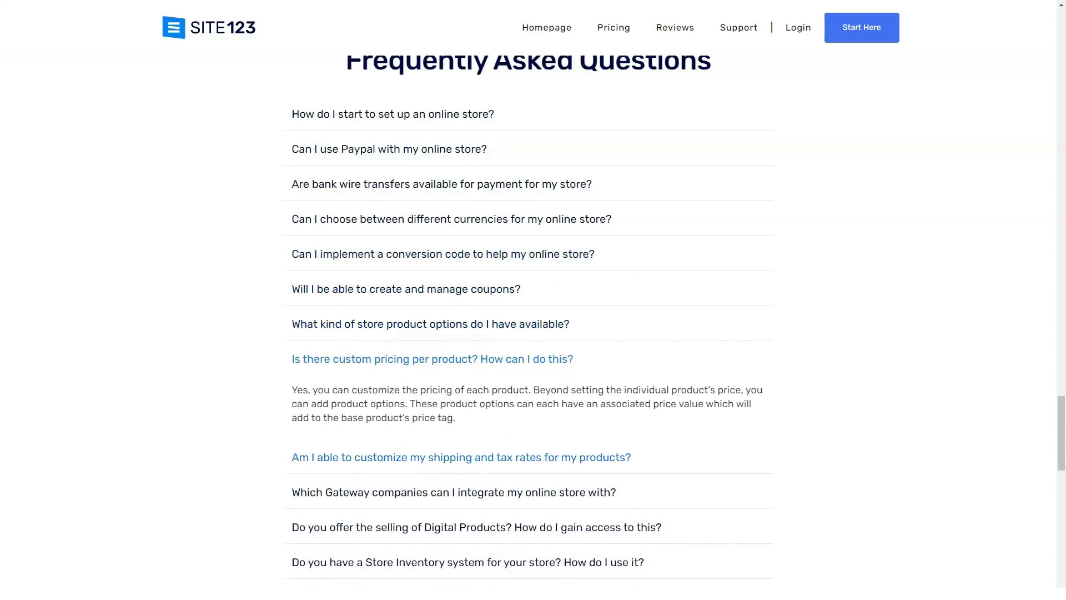
pyautogui.click(461, 457)
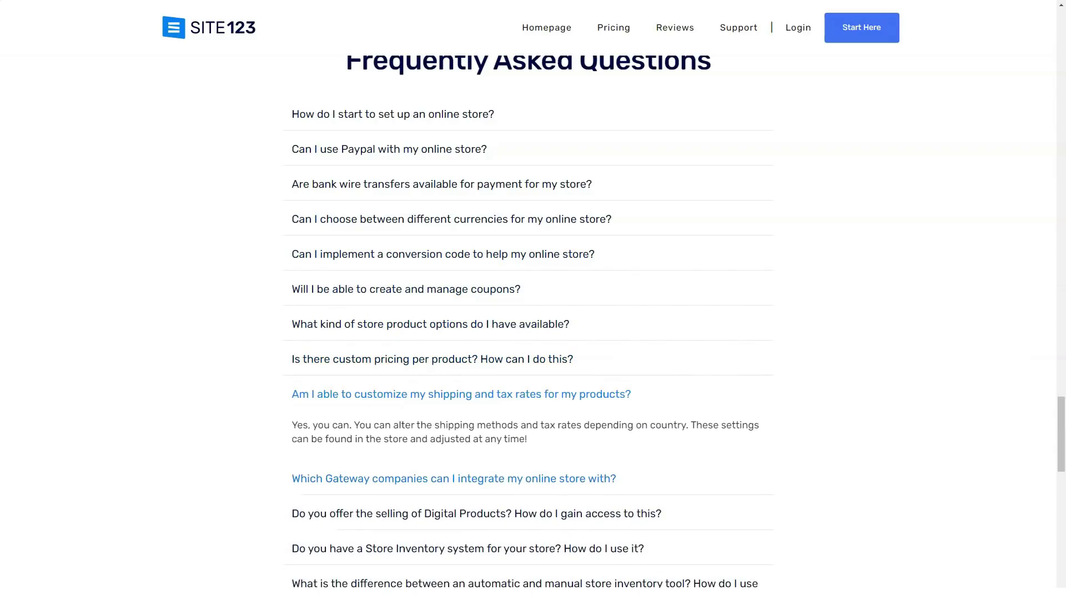
pyautogui.click(454, 478)
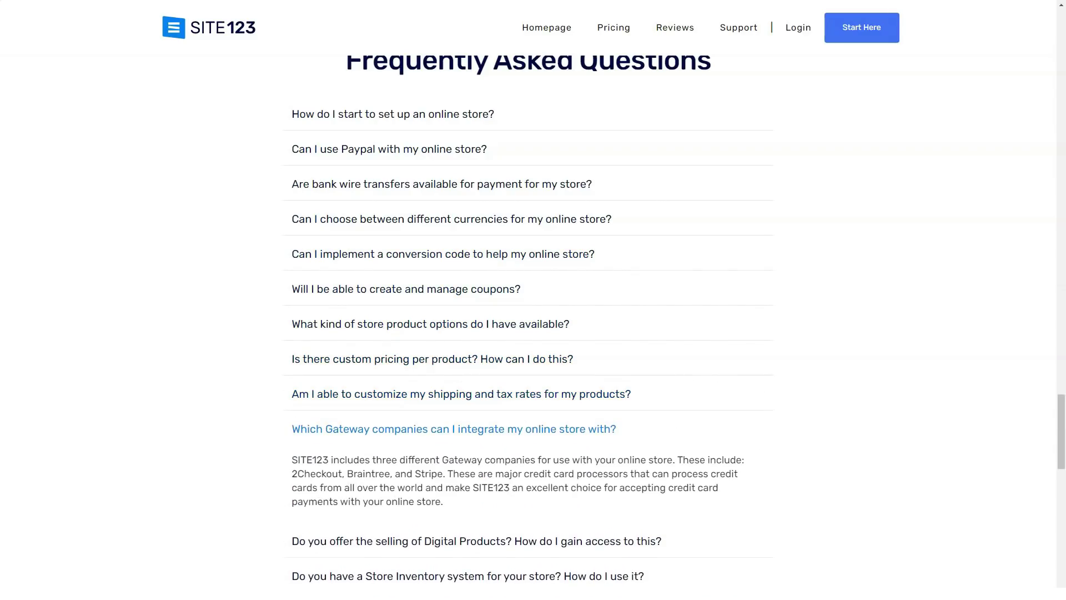
pyautogui.click(476, 541)
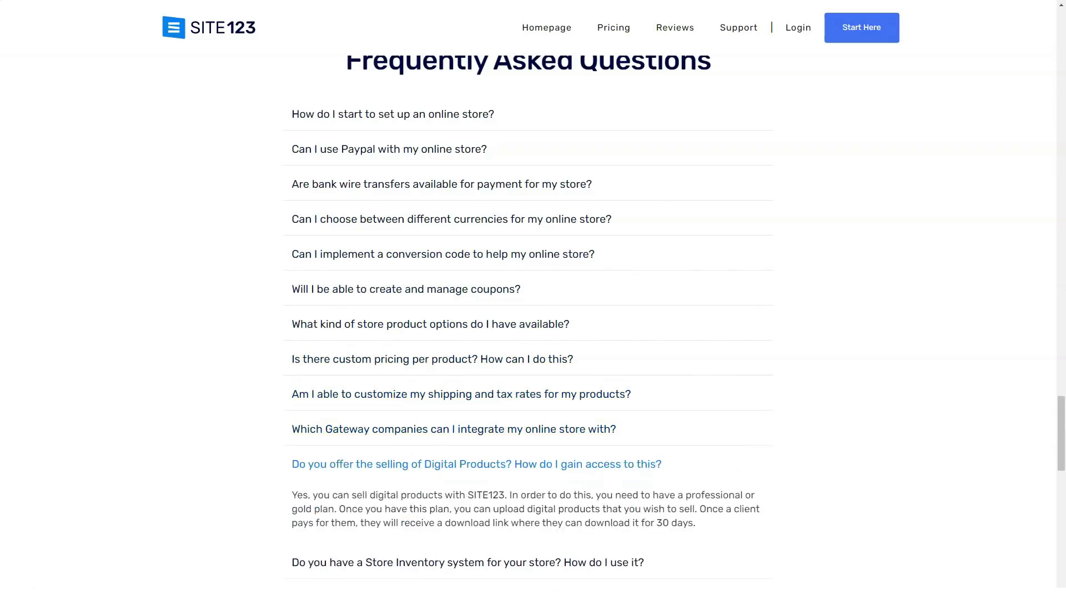
pyautogui.click(467, 562)
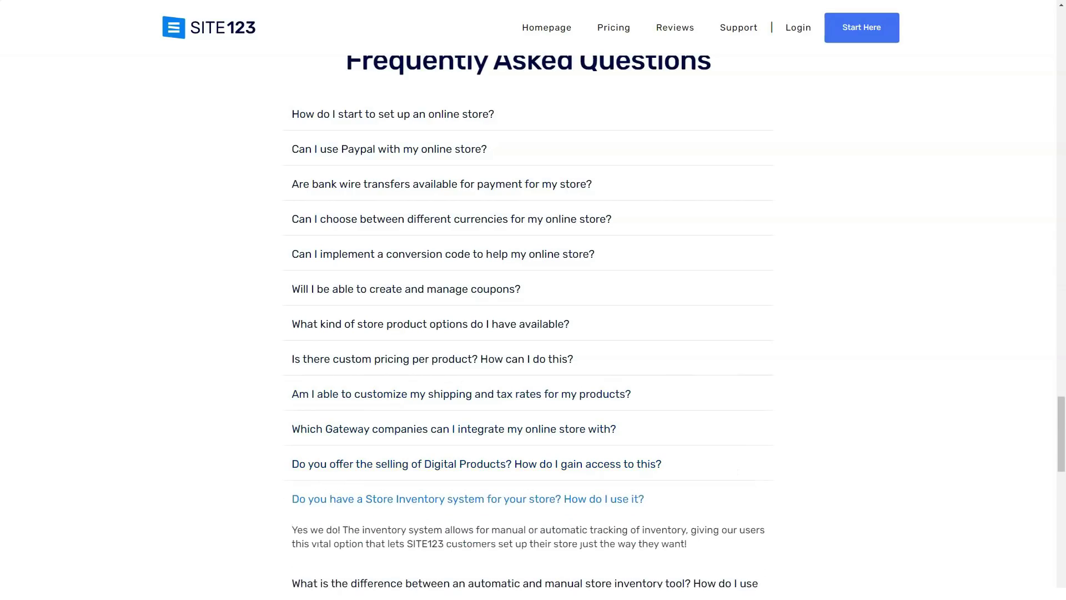
pyautogui.scroll(-5, 467, 500)
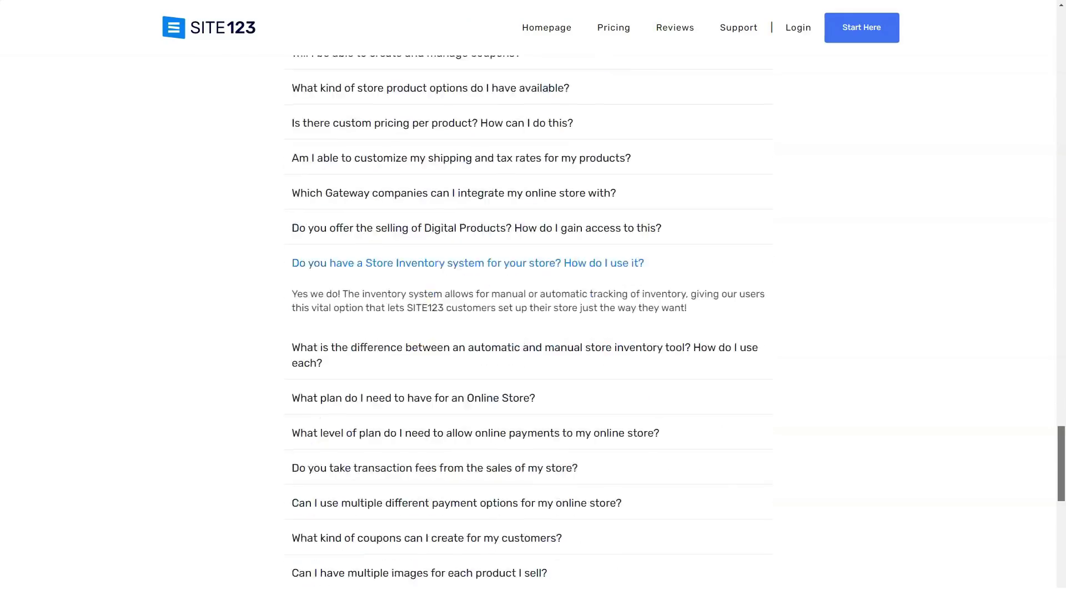
# - Expand the remaining store FAQs on inventory, required plans, transaction fees, coupons and product images
pyautogui.click(526, 238)
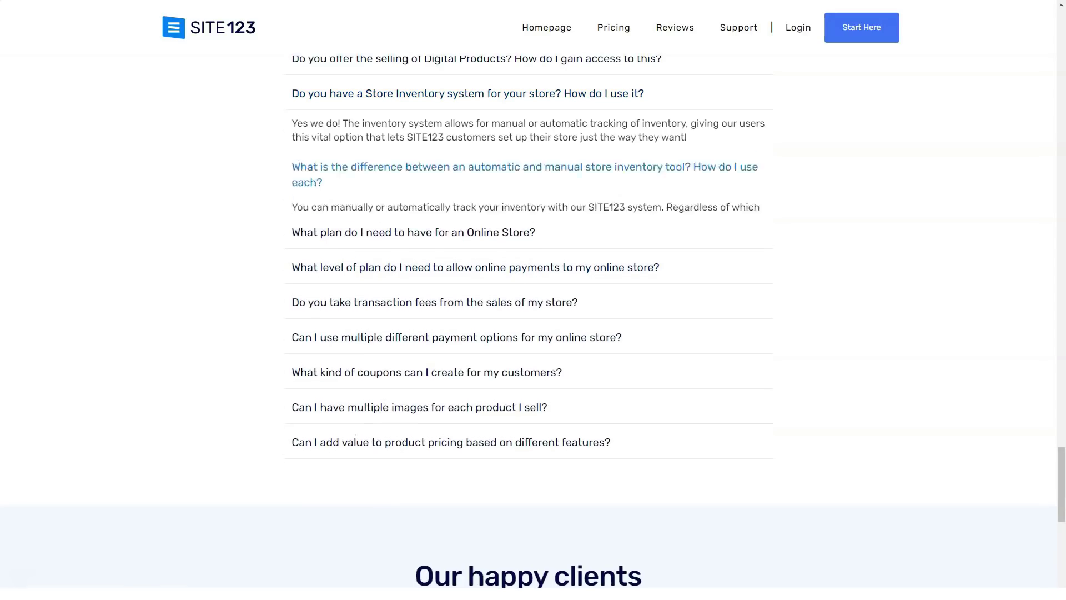
pyautogui.click(414, 243)
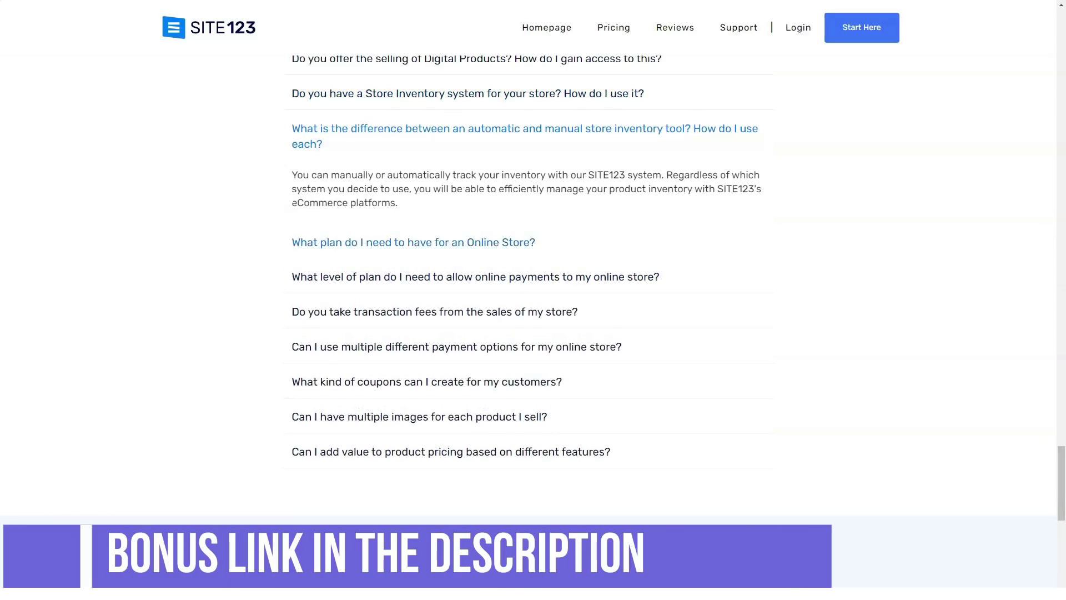
pyautogui.click(475, 291)
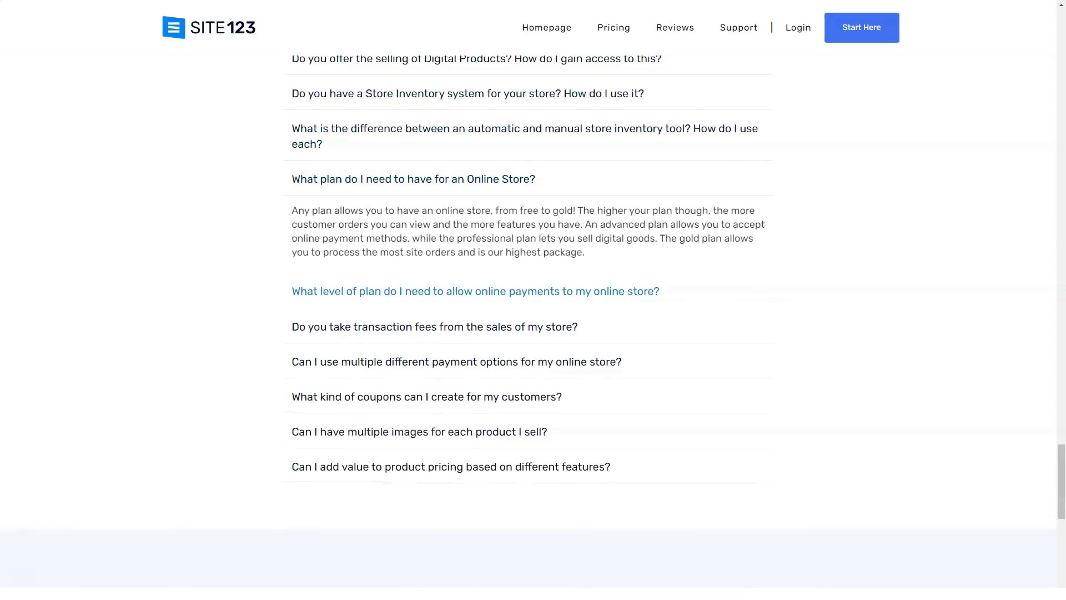
pyautogui.click(433, 312)
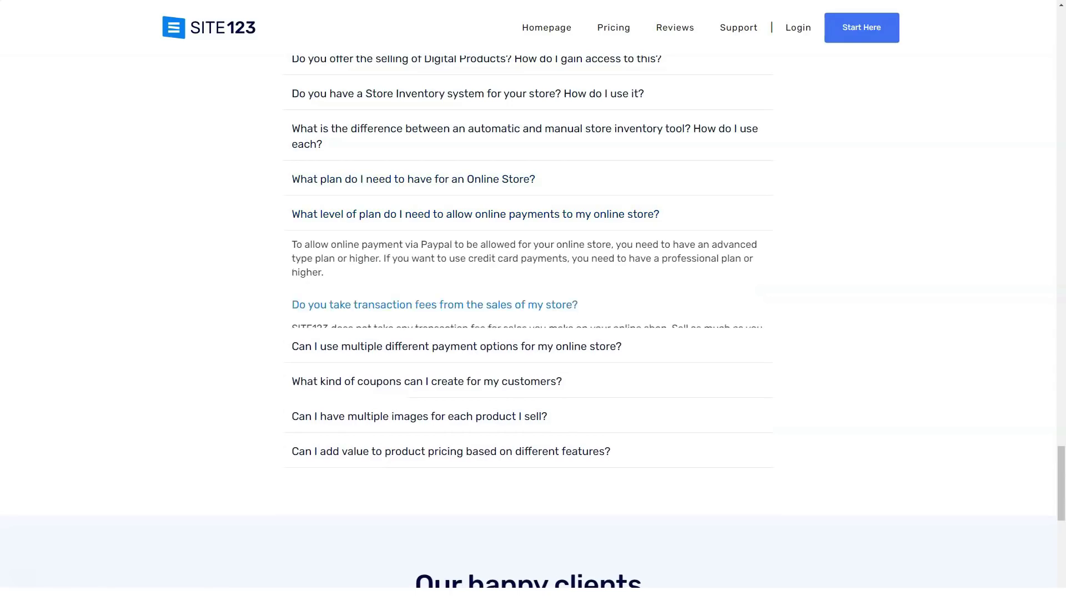
pyautogui.click(457, 333)
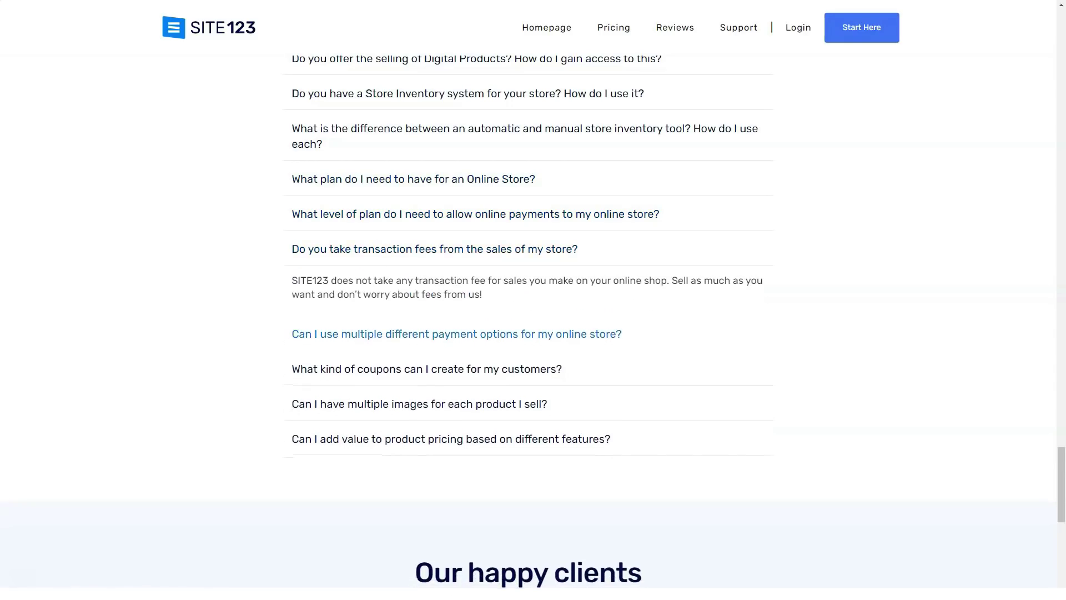
pyautogui.click(426, 382)
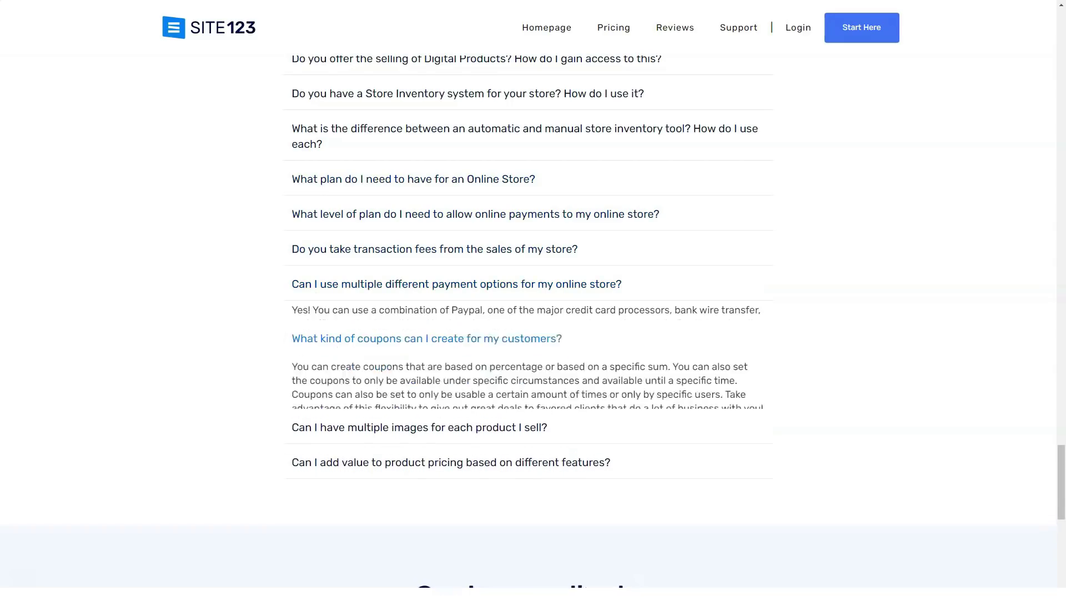
pyautogui.click(420, 431)
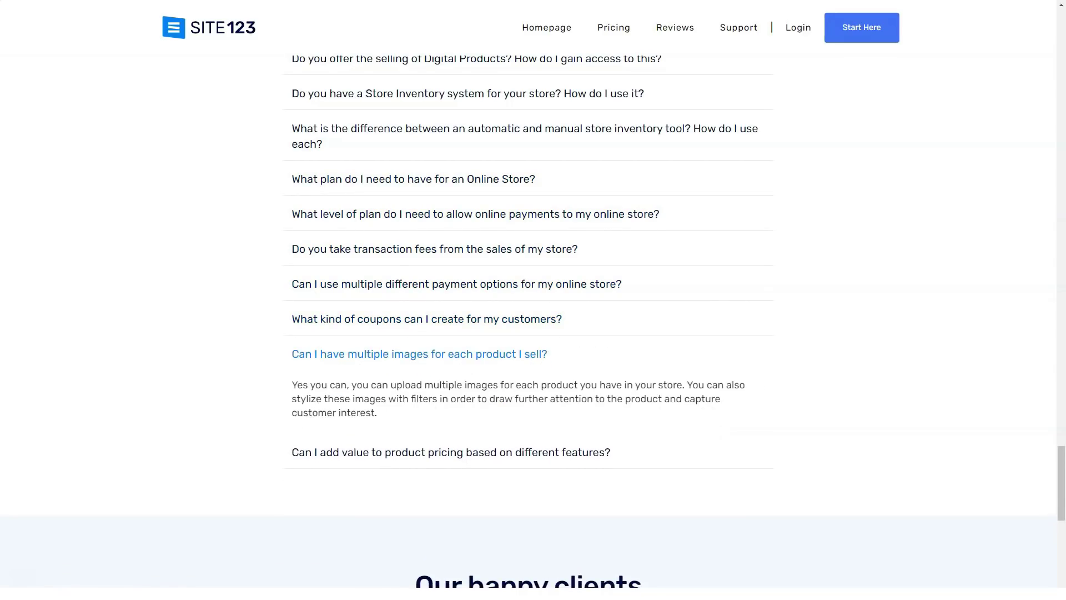
pyautogui.click(451, 452)
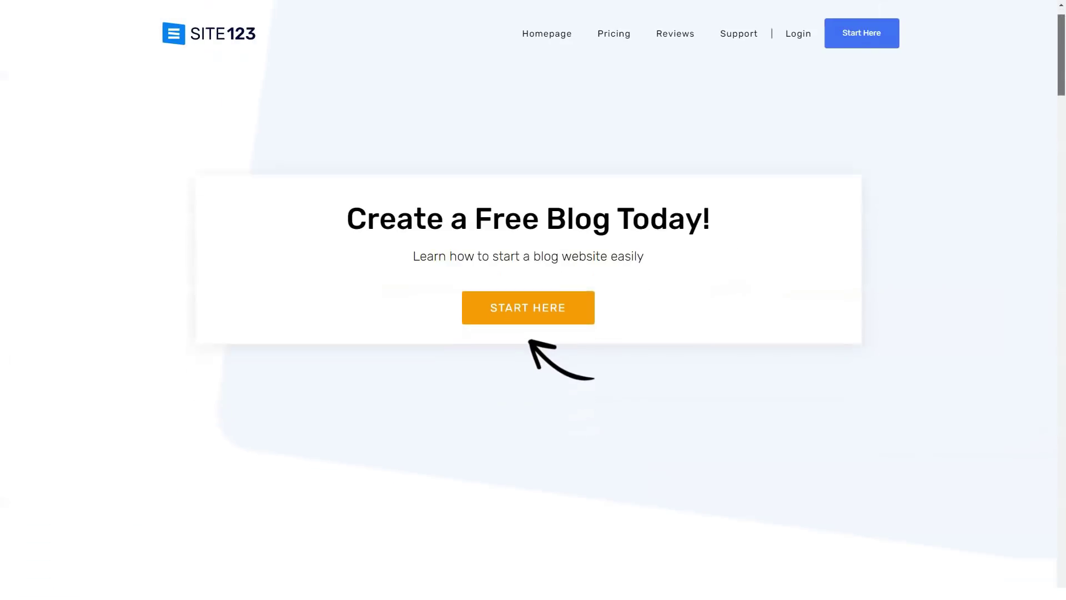
pyautogui.scroll(-5, 533, 333)
pyautogui.scroll(-4, 533, 333)
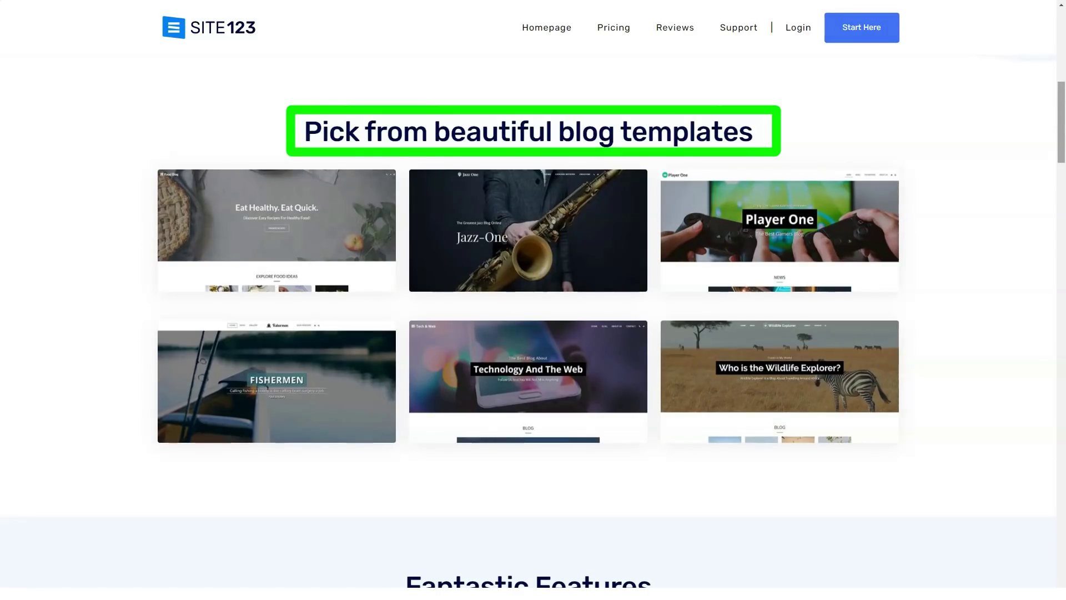
pyautogui.scroll(-5, 533, 333)
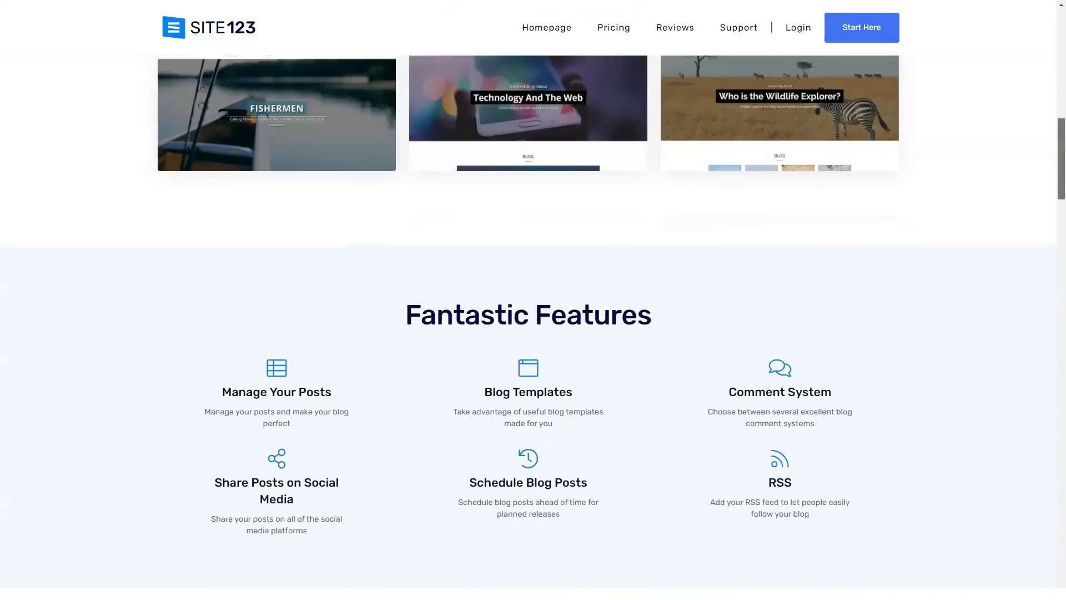
pyautogui.scroll(-3, 534, 333)
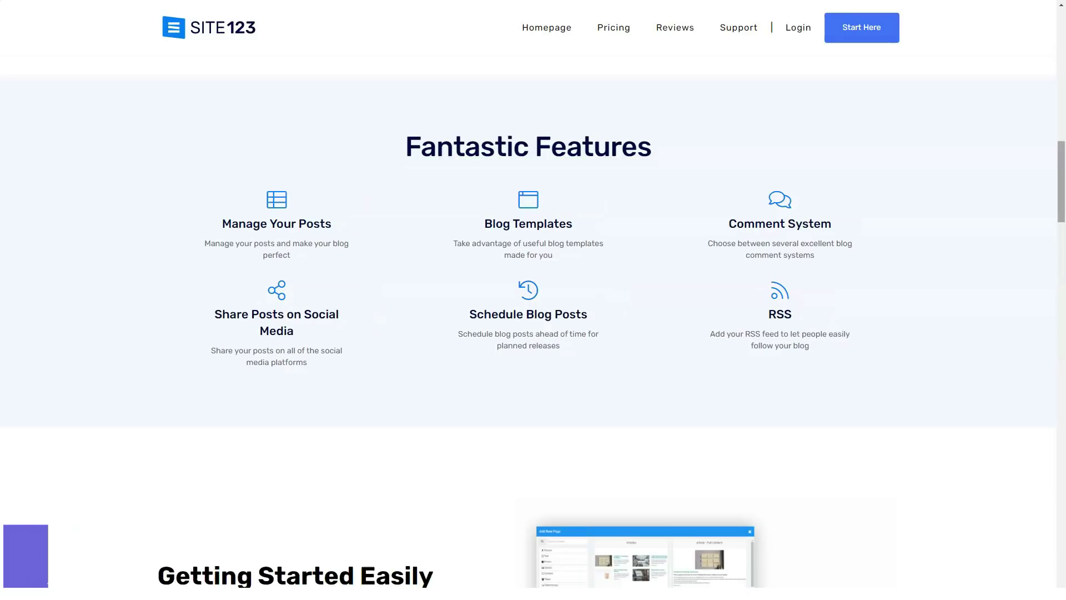
pyautogui.scroll(-5, 533, 300)
pyautogui.scroll(-5, 533, 300)
pyautogui.scroll(-1, 533, 300)
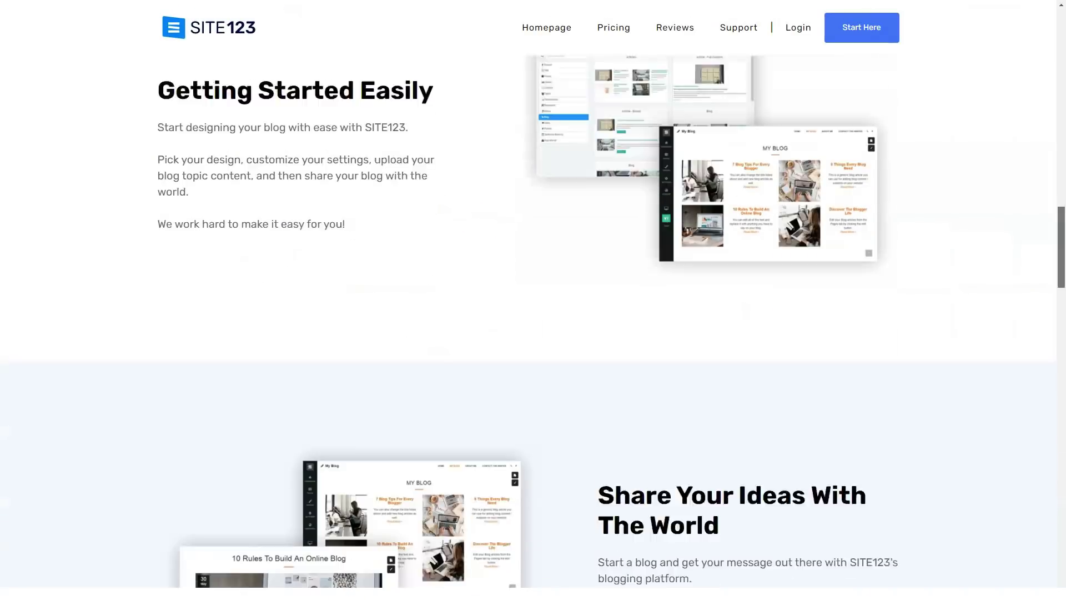
pyautogui.scroll(-6, 534, 334)
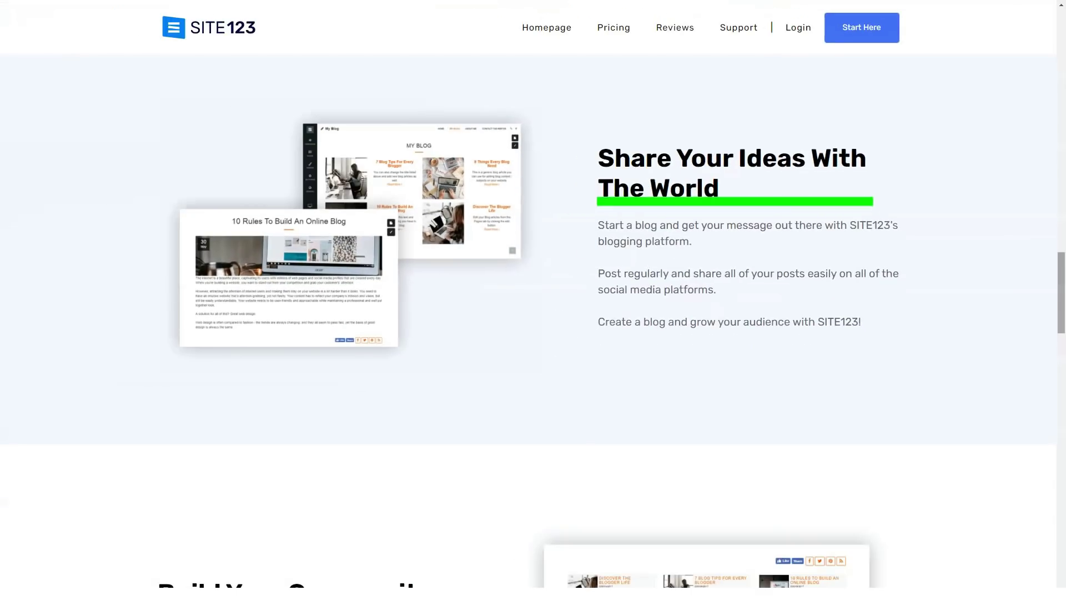
pyautogui.moveTo(1061, 292); pyautogui.dragTo(1062, 346)
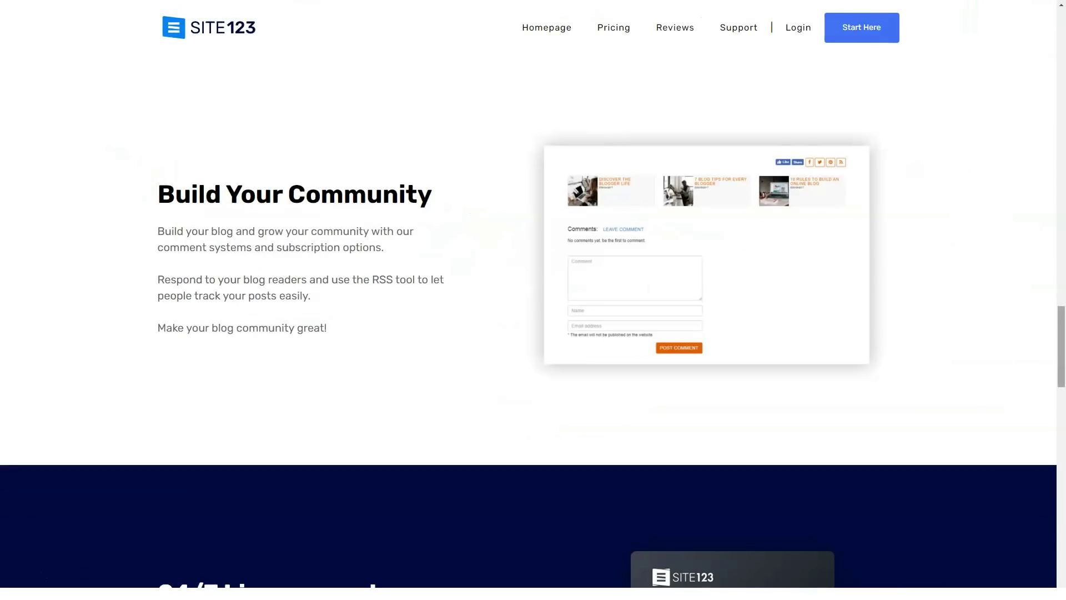
pyautogui.scroll(-5, 534, 333)
pyautogui.scroll(-5, 533, 334)
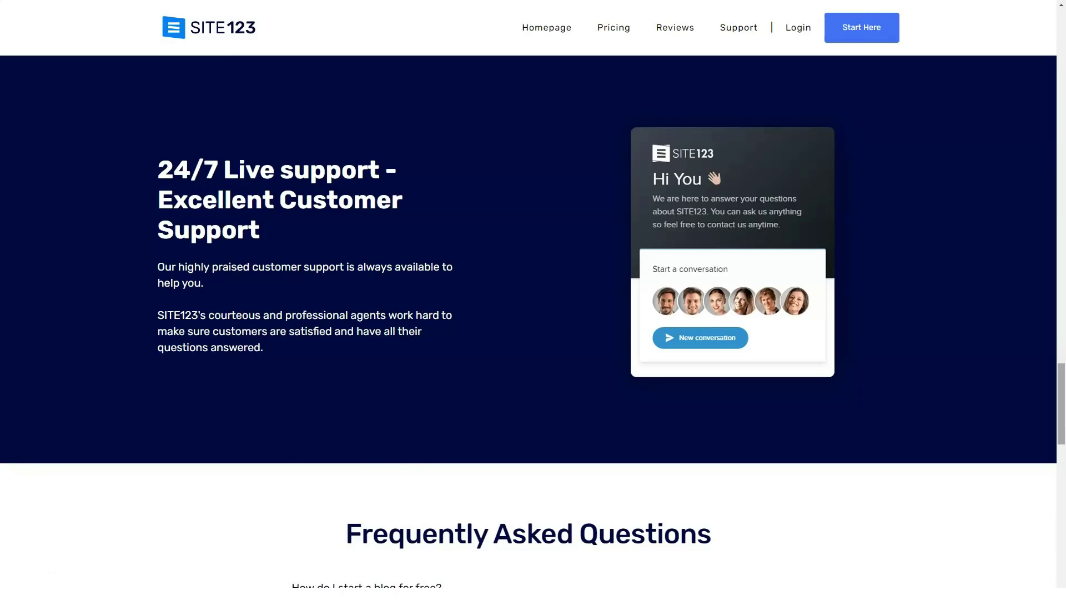
pyautogui.scroll(-5, 533, 333)
pyautogui.scroll(-5, 533, 334)
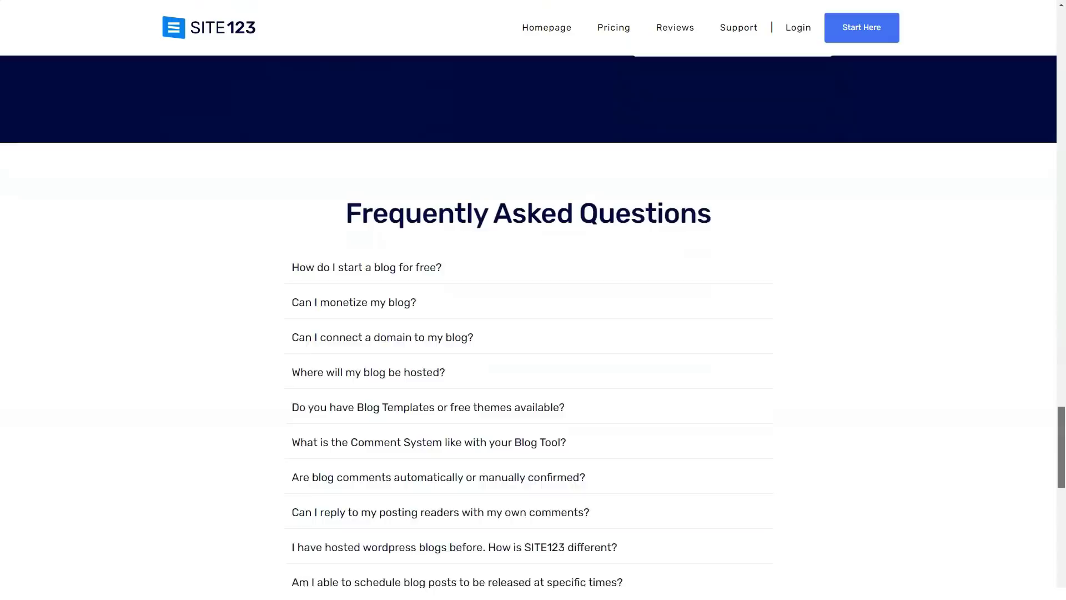
pyautogui.scroll(-1, 533, 333)
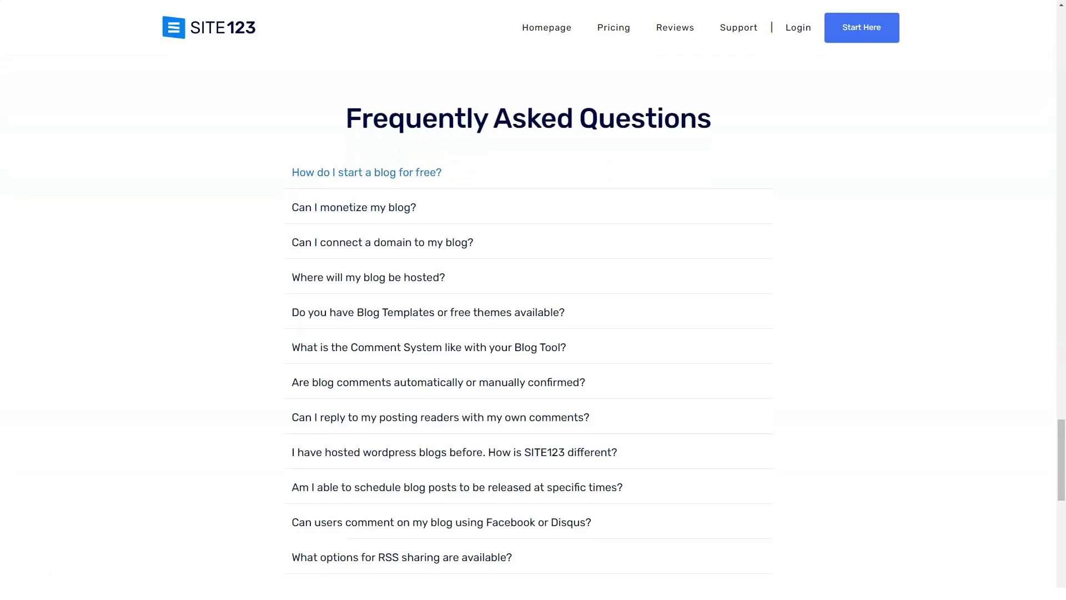
# - Expand the blog FAQs on starting free, monetizing, domains, hosting, templates and the comment system
pyautogui.click(367, 172)
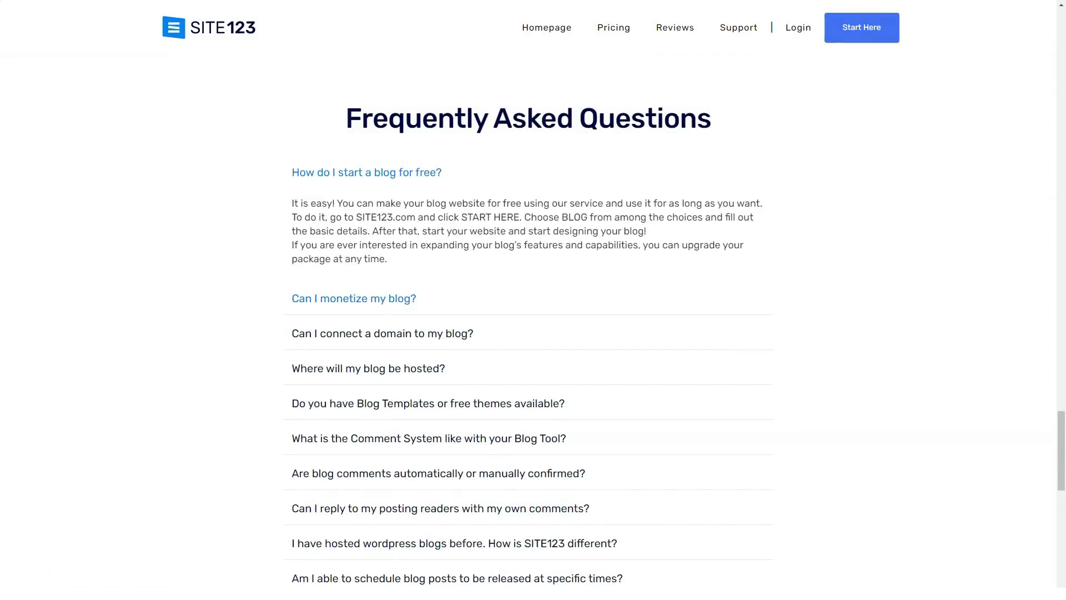
pyautogui.click(353, 298)
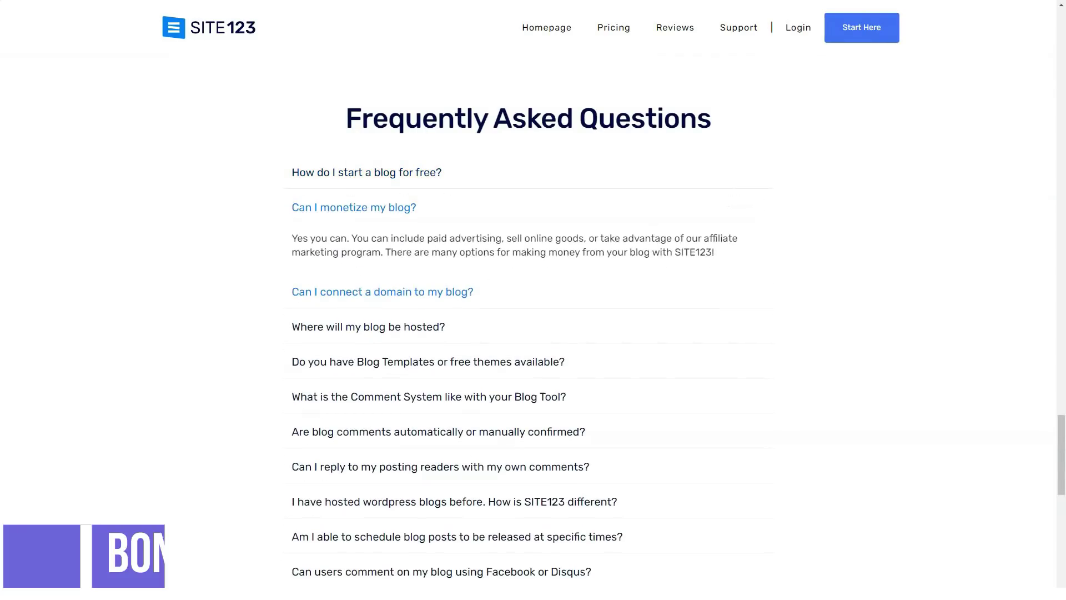
pyautogui.click(382, 292)
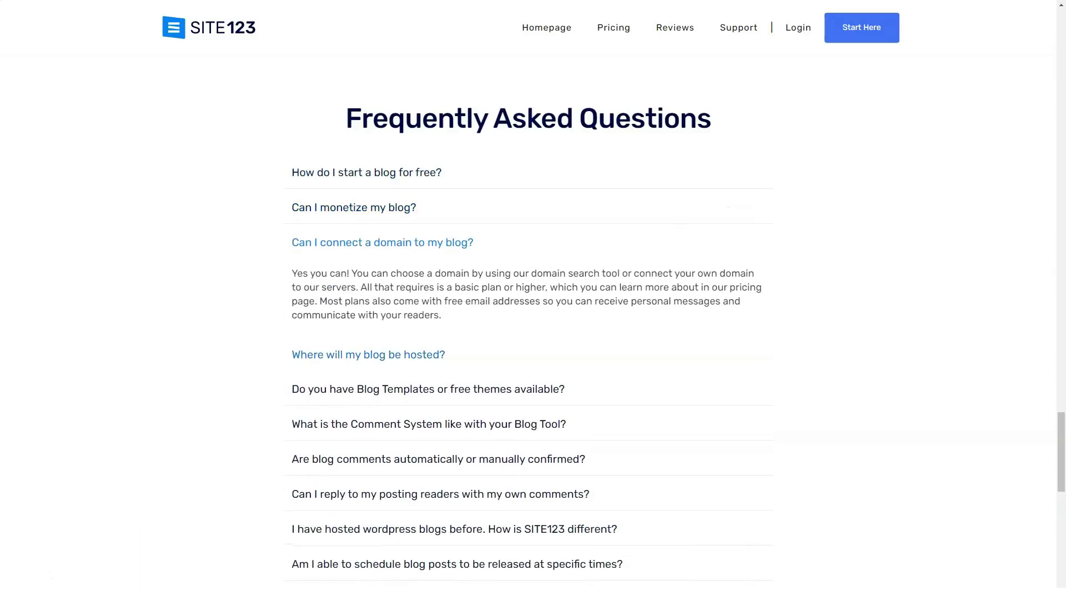
pyautogui.click(368, 354)
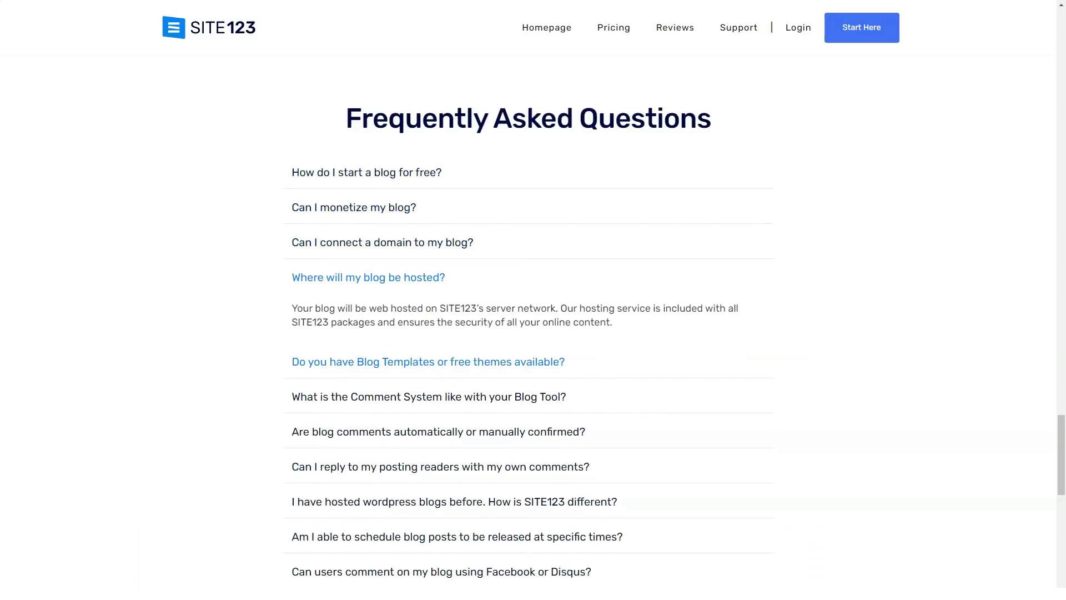
pyautogui.click(428, 362)
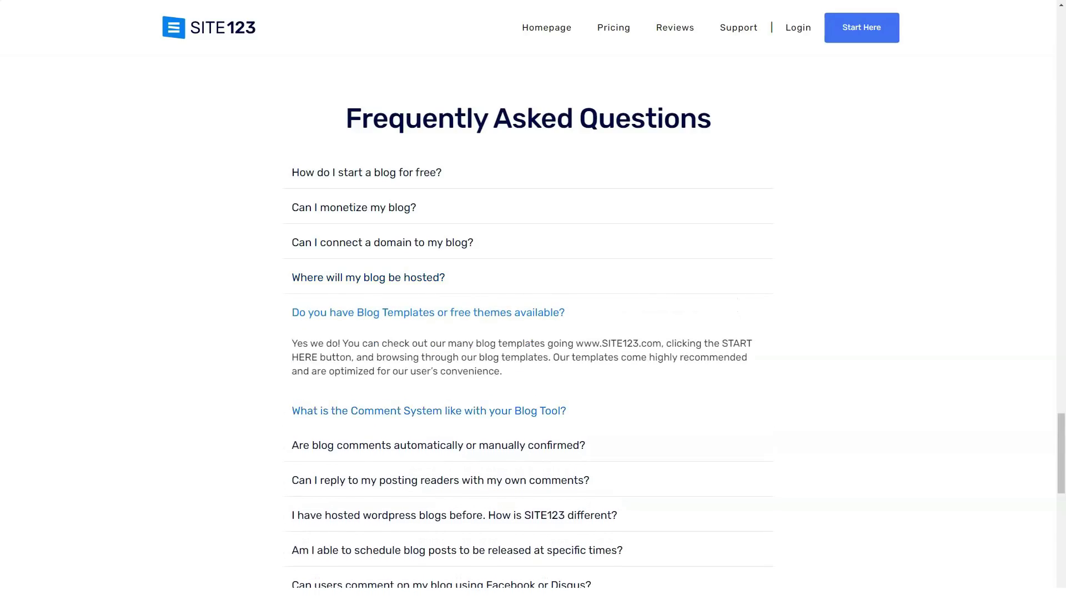
pyautogui.click(429, 411)
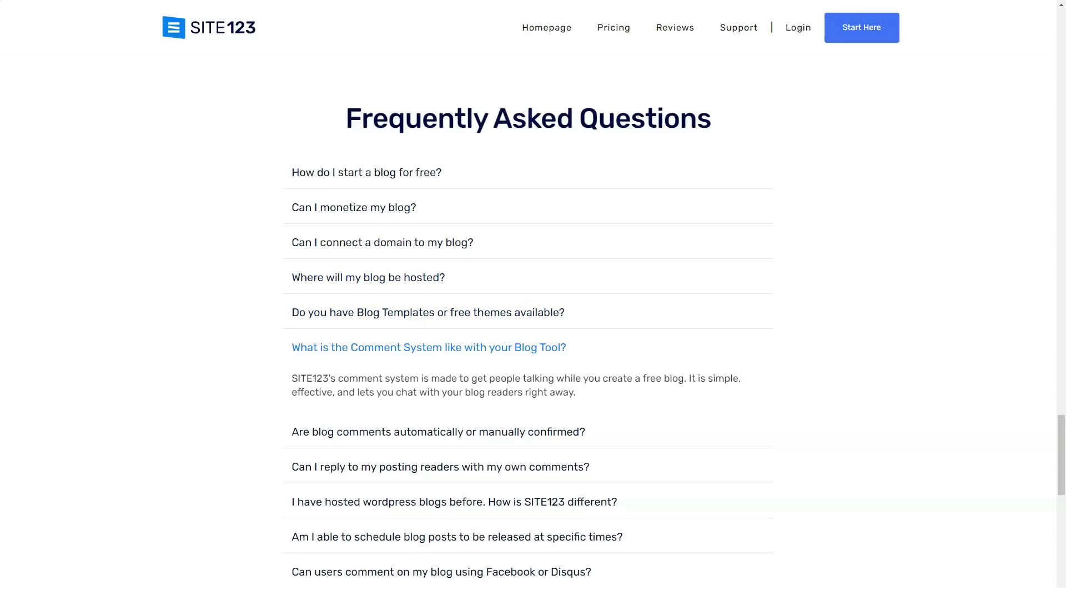
# - Expand the blog FAQs on comment approval, replies, WordPress, scheduling, Facebook/Disqus comments and RSS
pyautogui.click(438, 432)
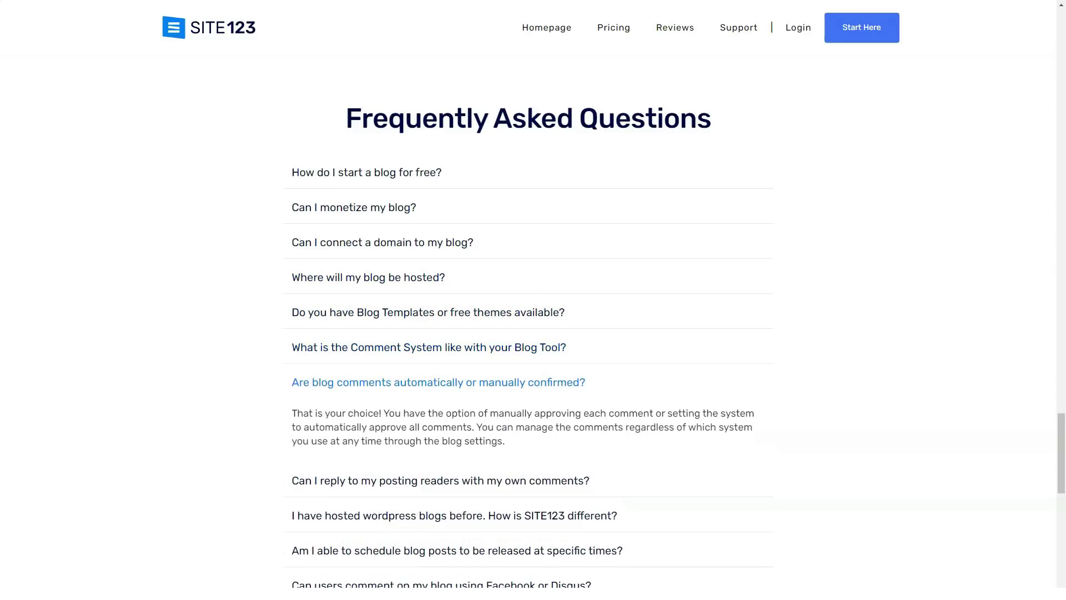
pyautogui.click(439, 480)
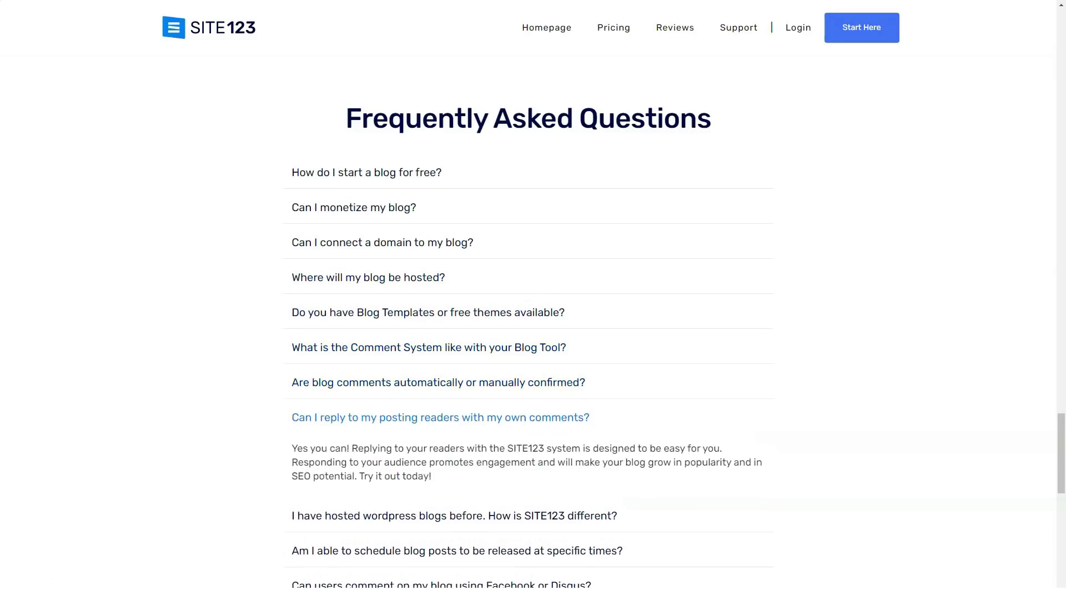
pyautogui.click(453, 515)
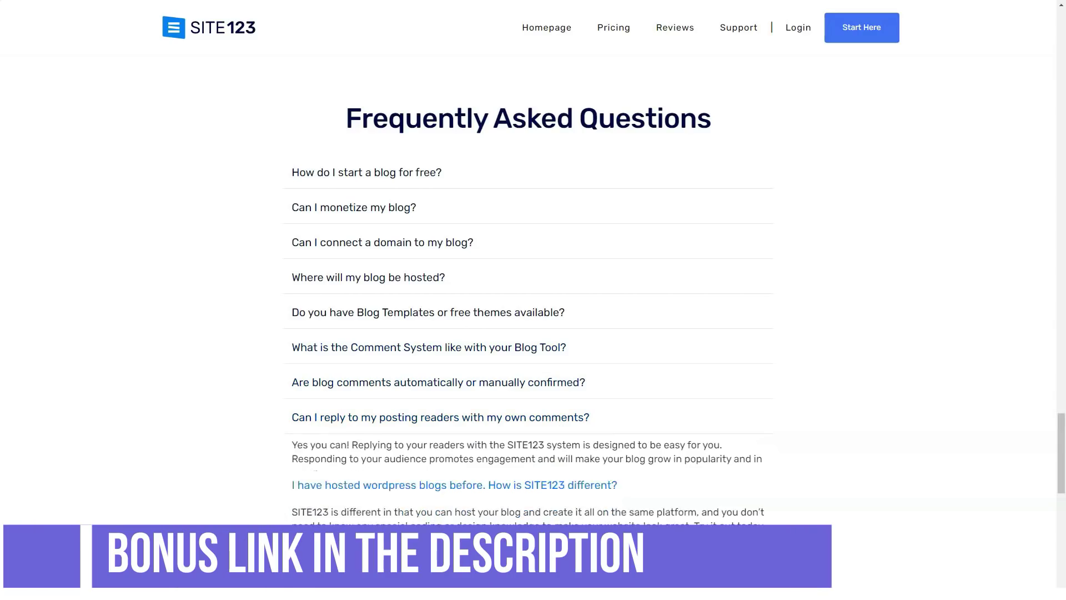
pyautogui.scroll(-3, 533, 333)
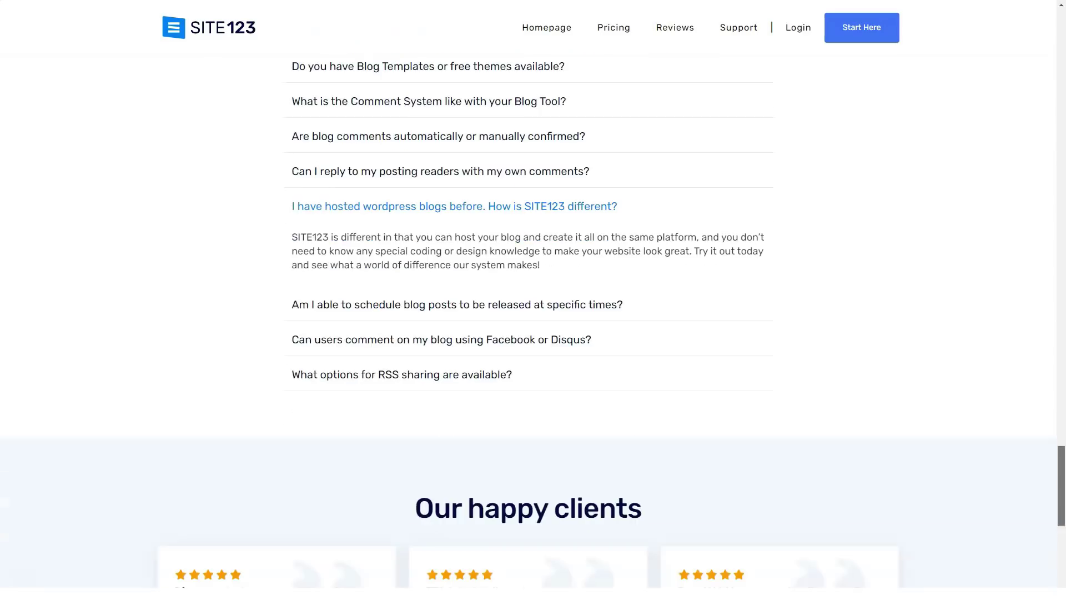
pyautogui.click(457, 303)
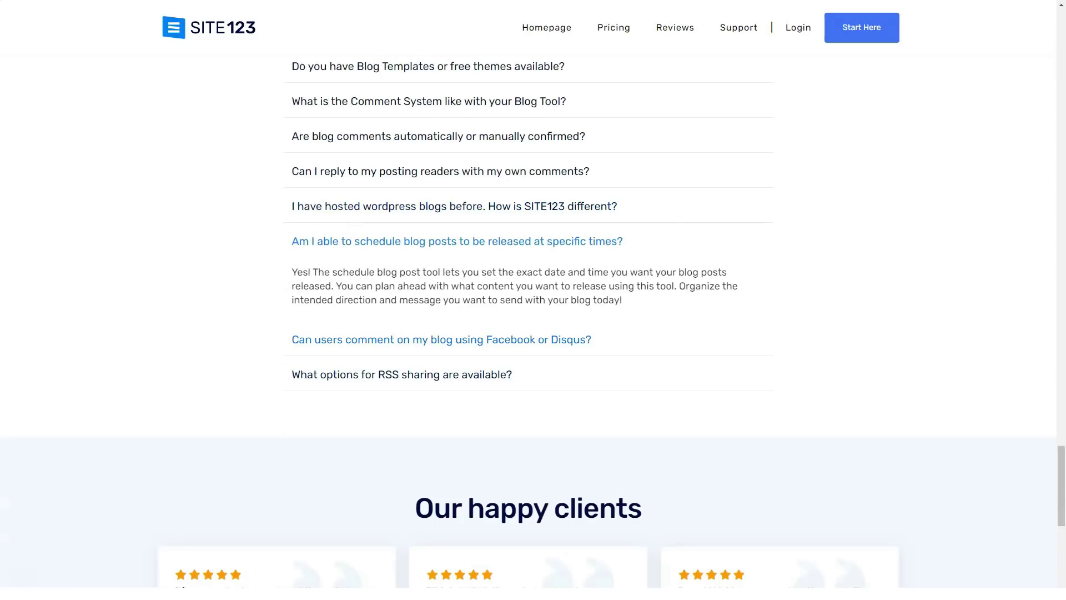
pyautogui.click(441, 339)
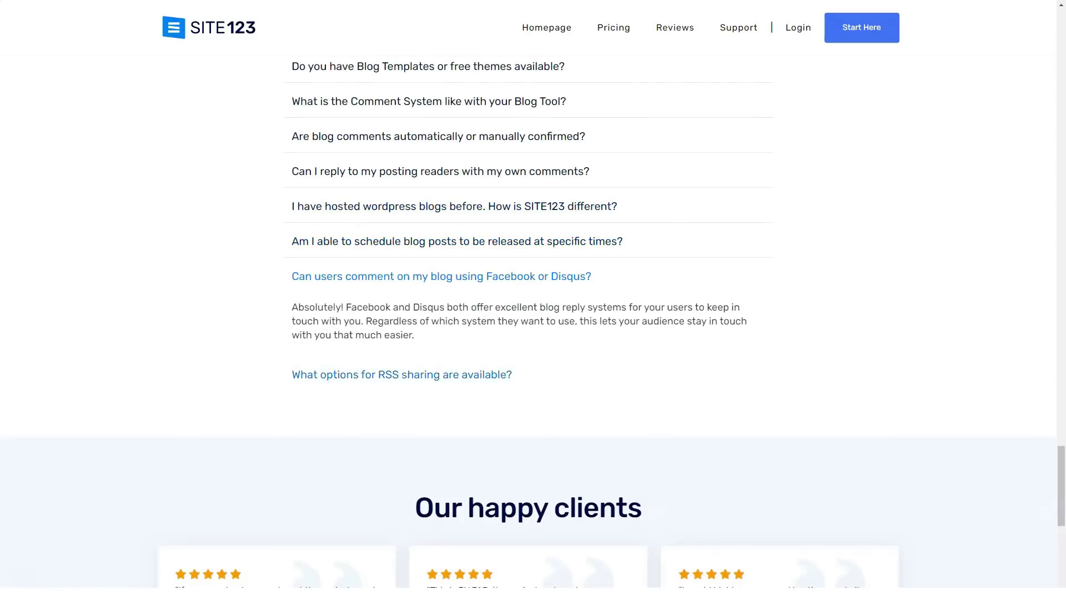
pyautogui.click(402, 374)
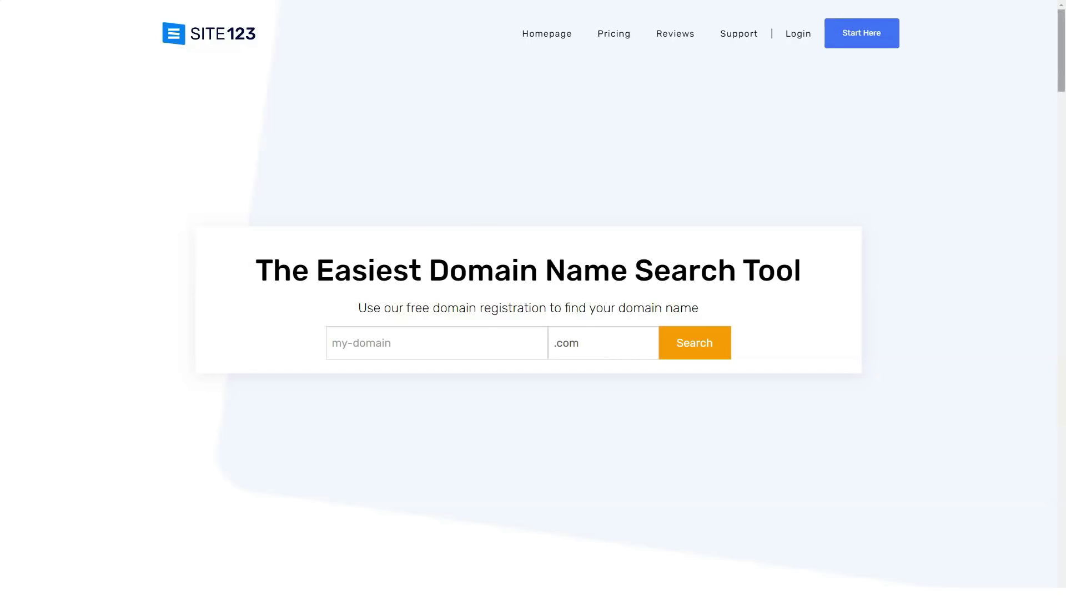
pyautogui.scroll(-5, 533, 334)
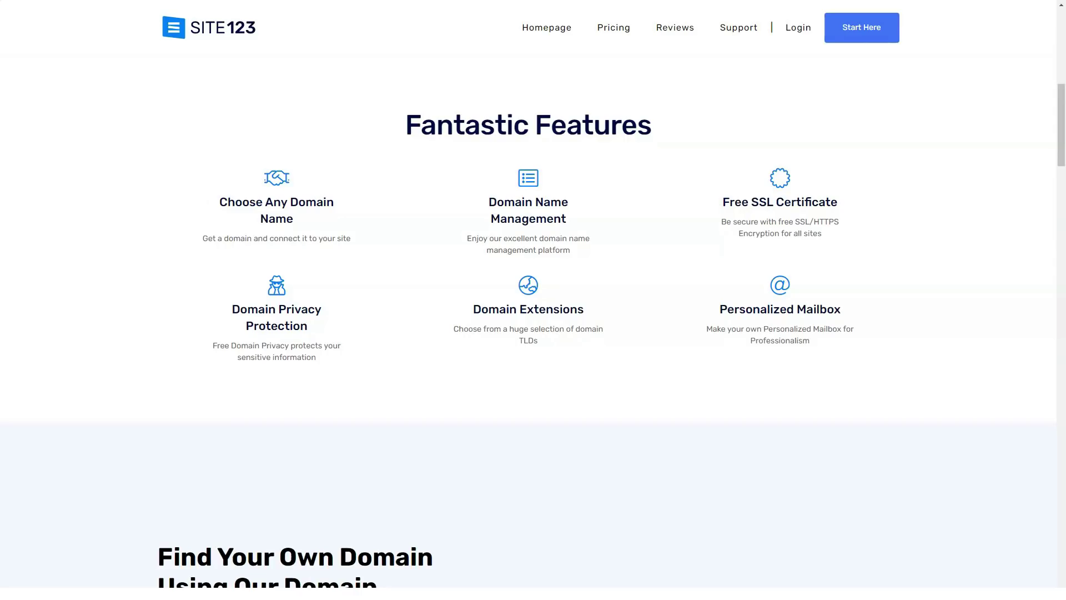
pyautogui.scroll(-5, 534, 333)
pyautogui.scroll(-5, 533, 333)
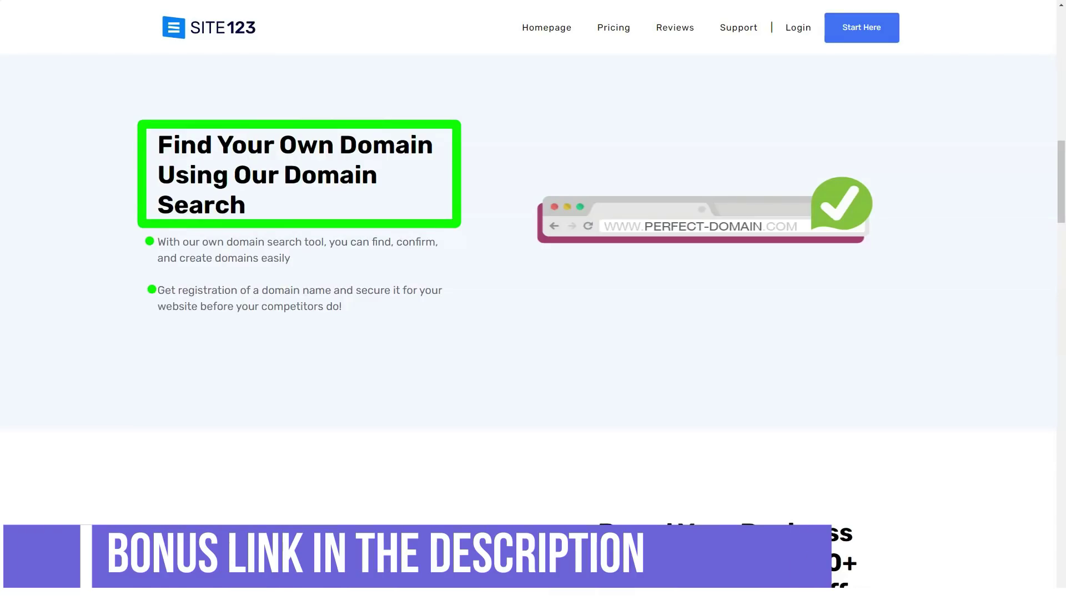
pyautogui.scroll(-5, 533, 333)
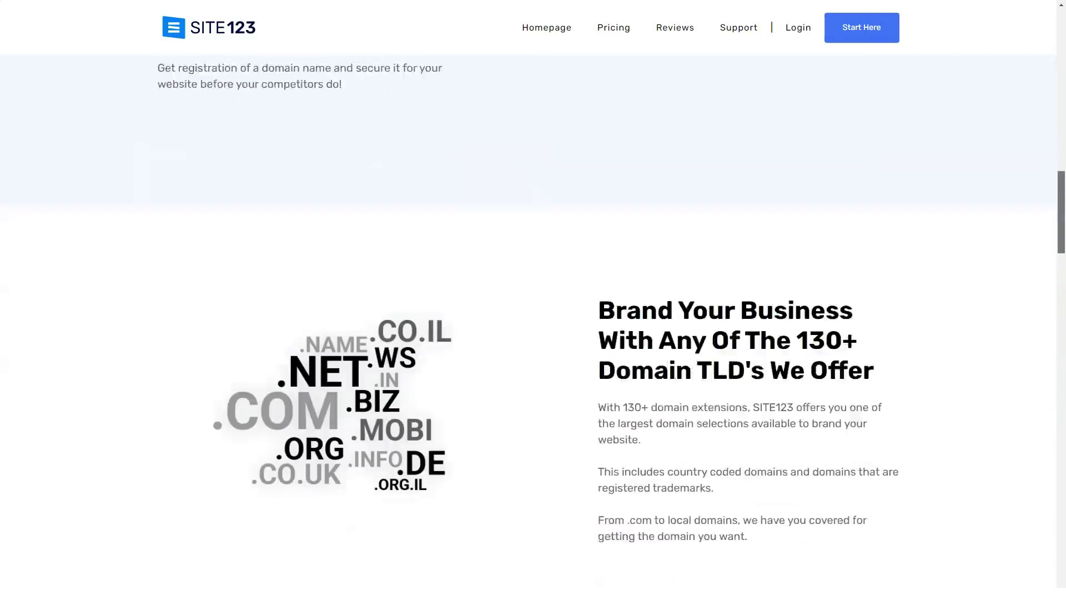
pyautogui.scroll(-3, 533, 334)
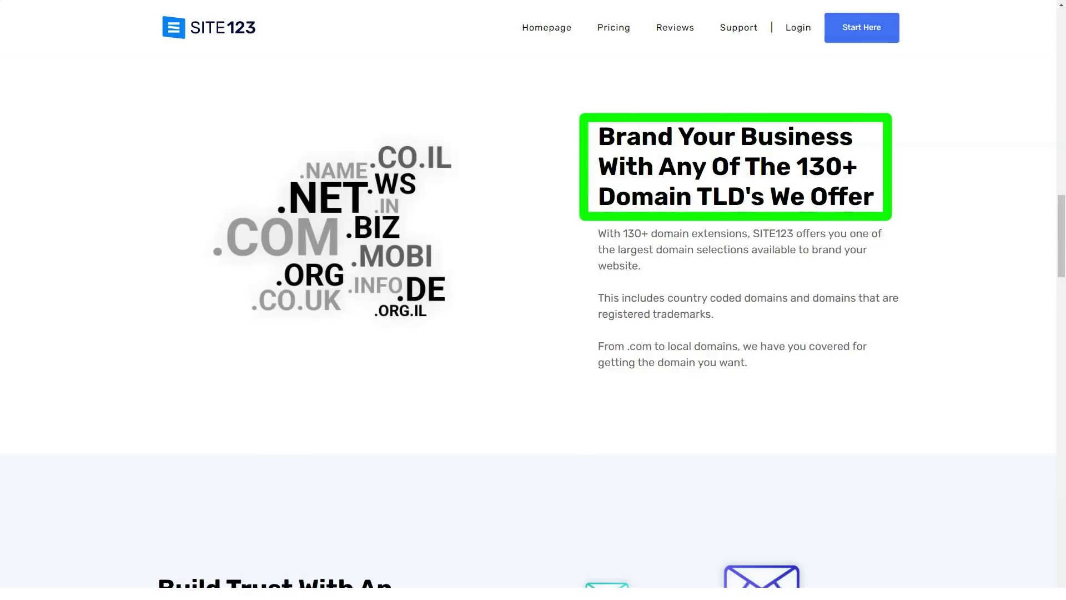
pyautogui.scroll(-5, 533, 334)
pyautogui.scroll(-5, 533, 334)
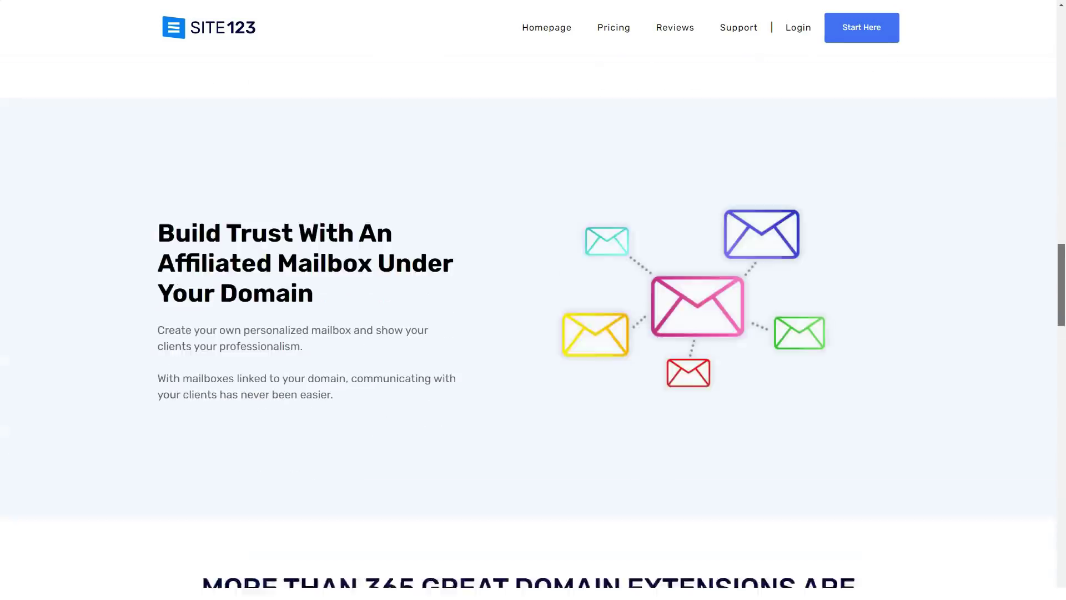
pyautogui.scroll(-2, 533, 333)
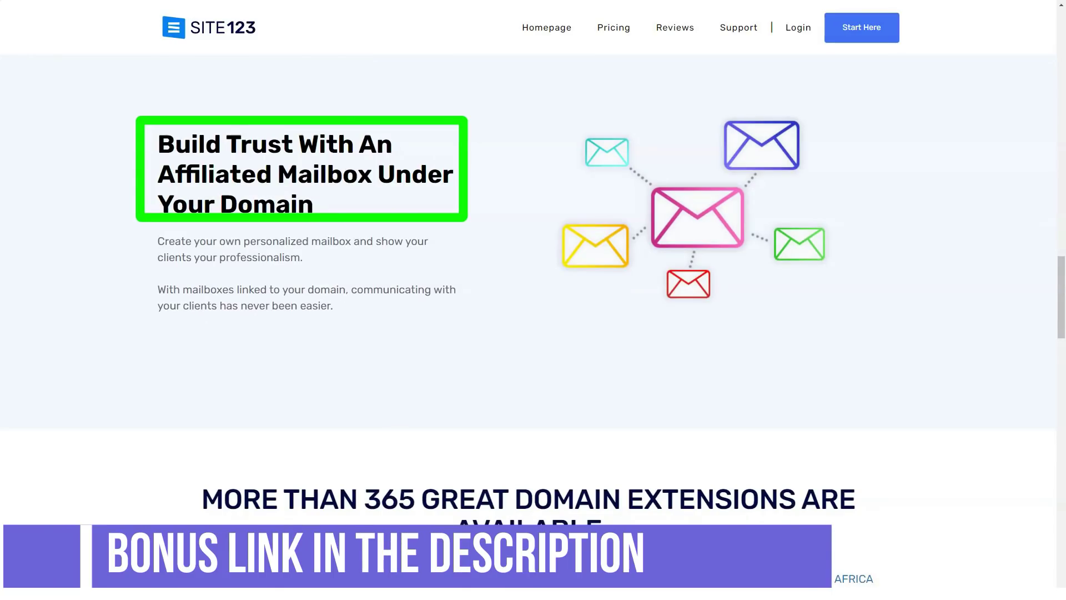
pyautogui.scroll(-2, 534, 334)
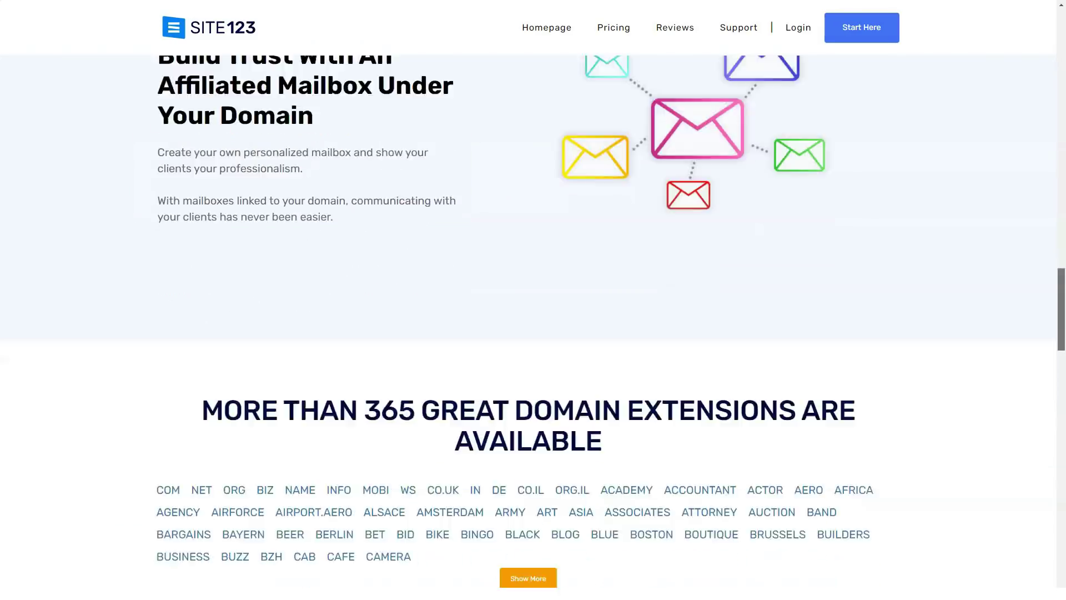
pyautogui.scroll(-3, 534, 333)
pyautogui.scroll(-2, 534, 334)
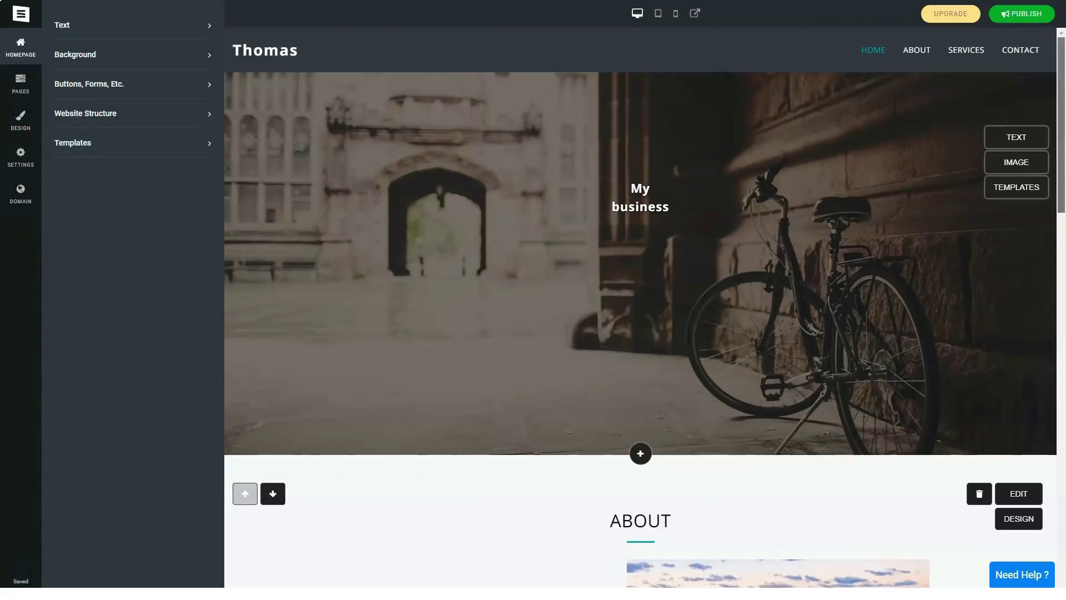
pyautogui.scroll(-5, 640, 334)
pyautogui.scroll(-5, 640, 333)
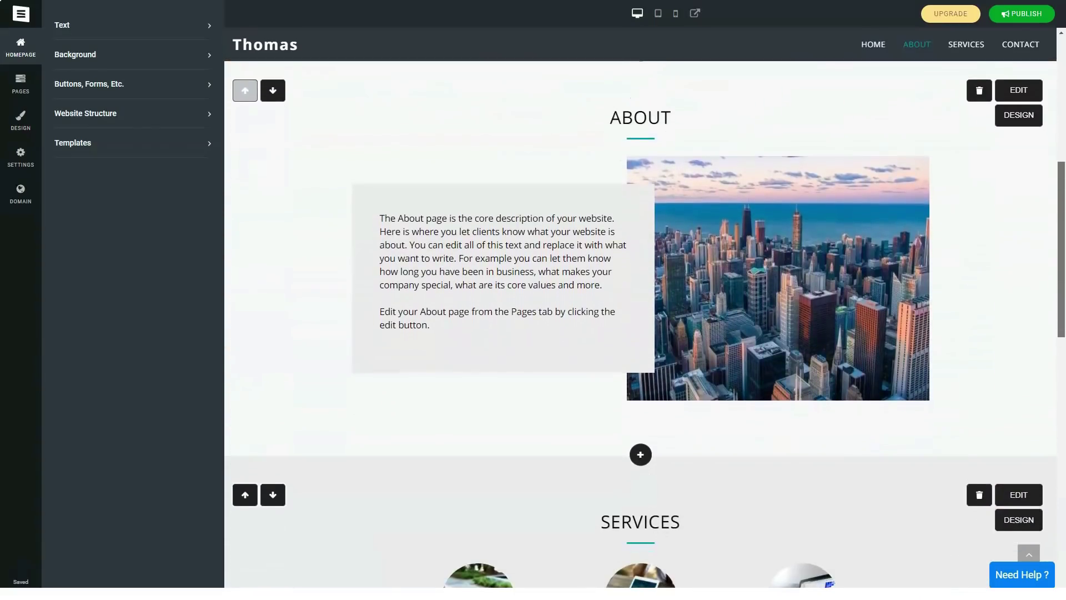
pyautogui.scroll(-5, 640, 334)
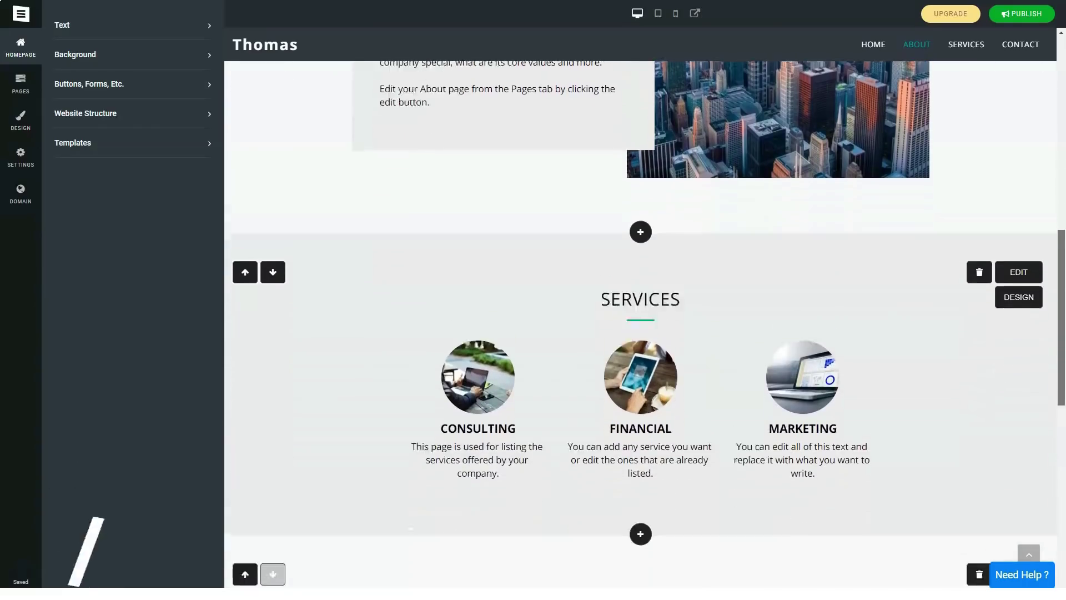
pyautogui.scroll(-3, 640, 333)
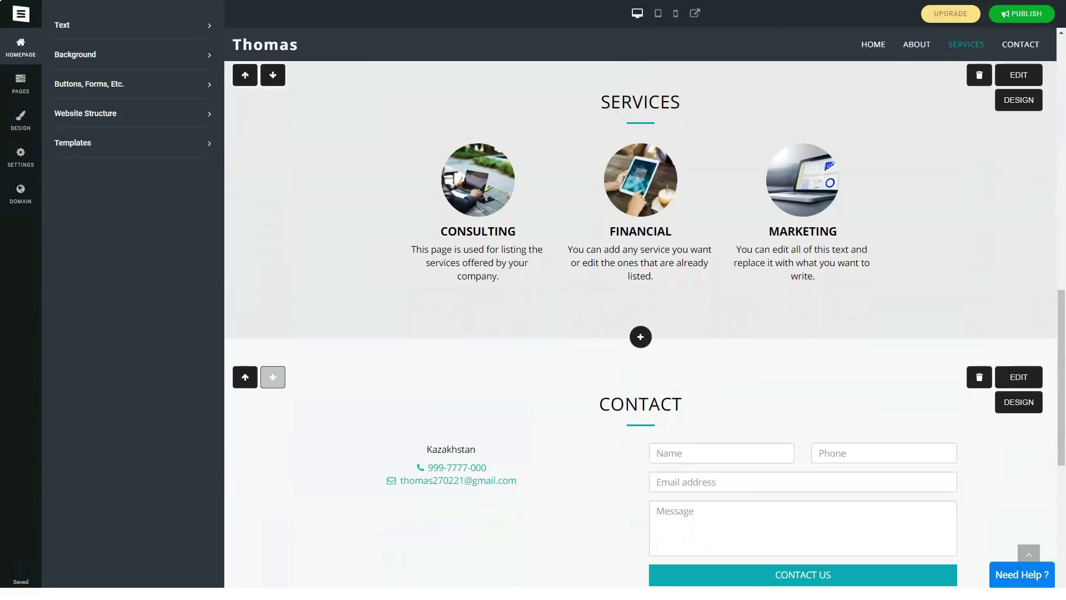
pyautogui.scroll(-3, 640, 333)
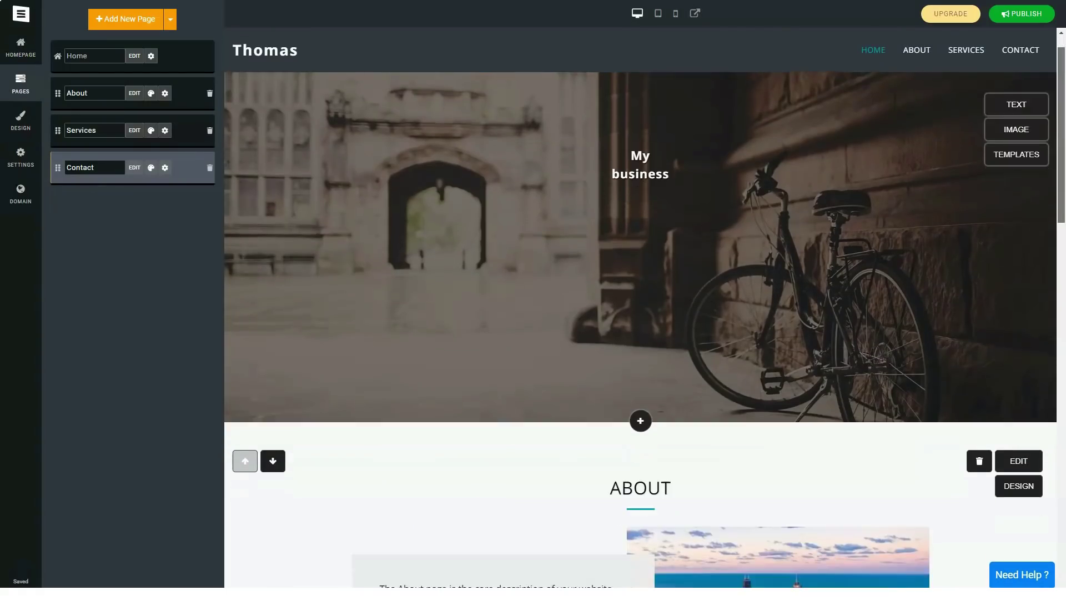
pyautogui.scroll(-3, 640, 333)
pyautogui.scroll(-3, 639, 333)
pyautogui.scroll(-3, 640, 334)
pyautogui.scroll(-2, 640, 333)
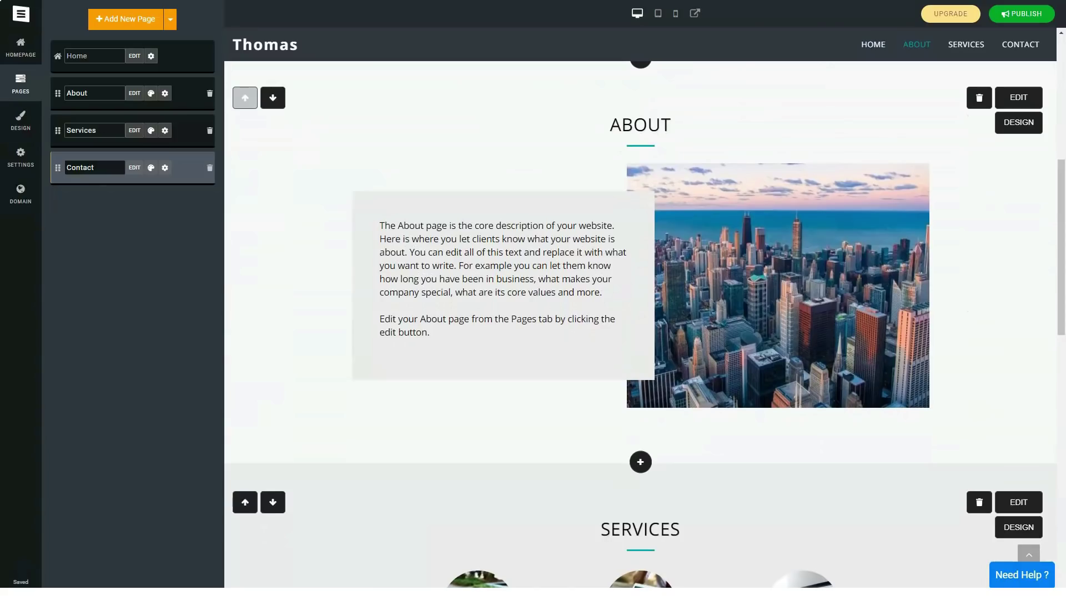
# - Move the About page below Services in the Pages list
pyautogui.click(272, 98)
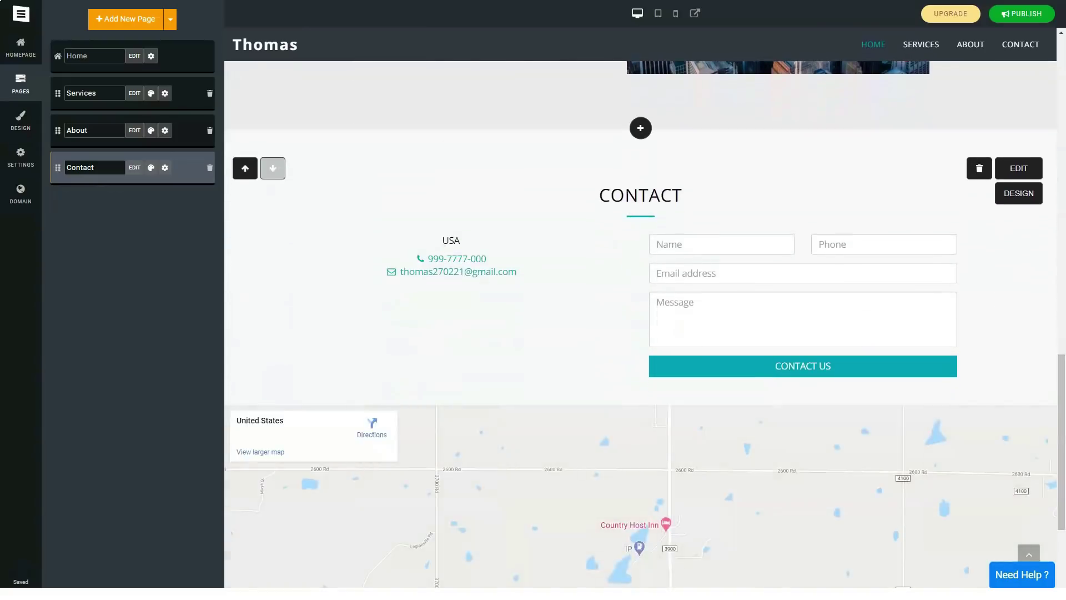
# - Move the Contact page ahead of About in the page order
pyautogui.click(245, 169)
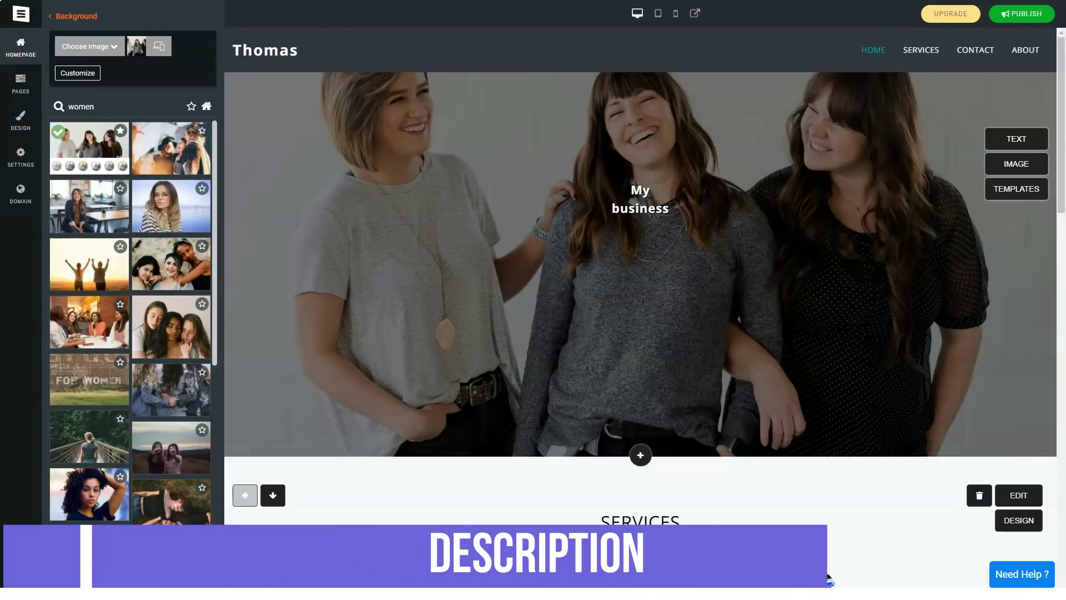
pyautogui.scroll(-5, 131, 350)
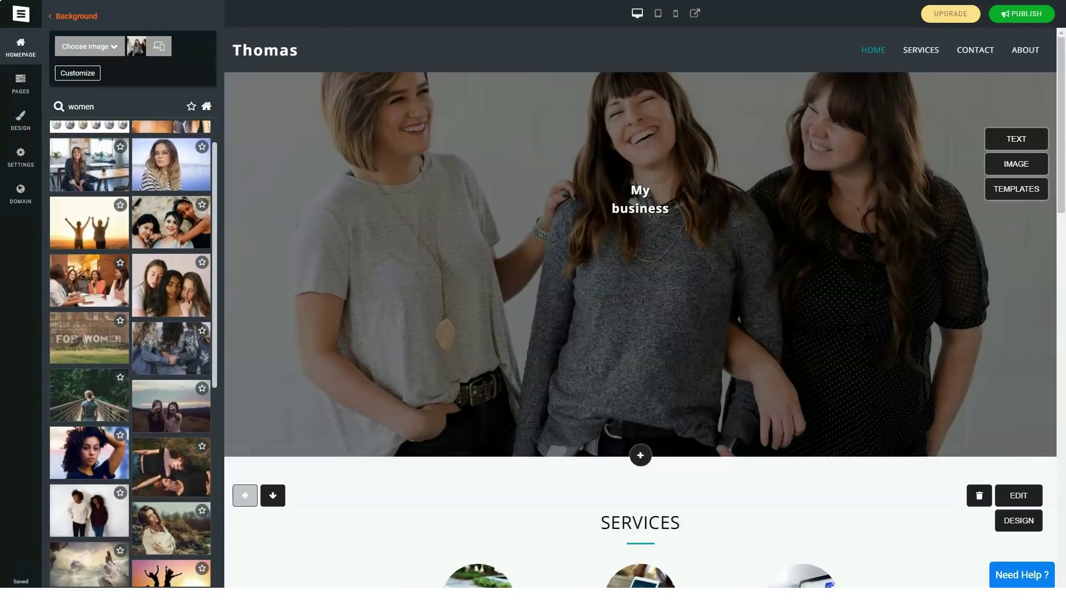
pyautogui.scroll(-5, 132, 350)
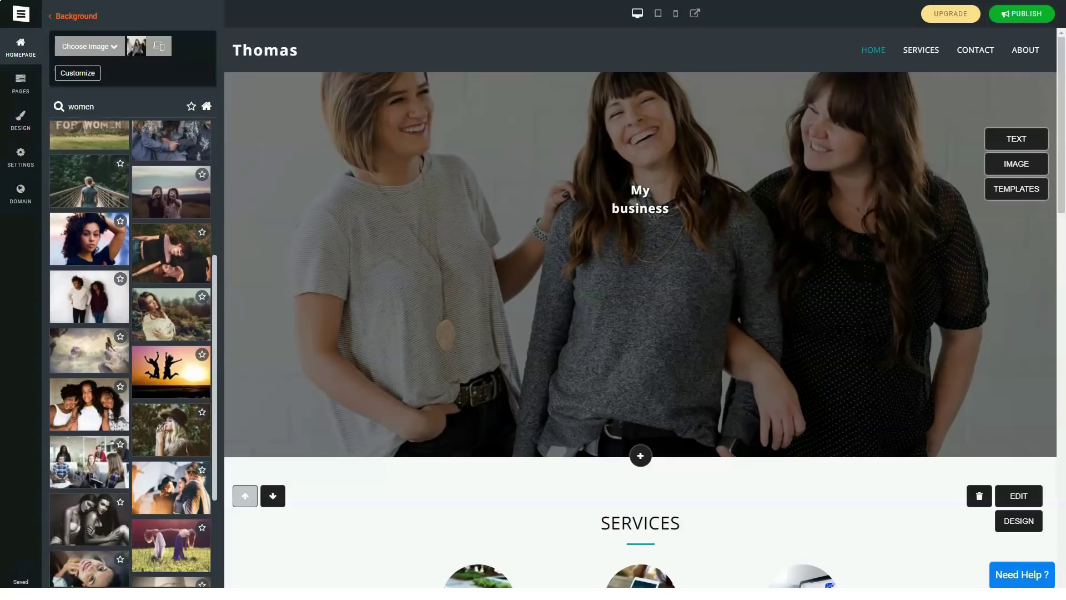
pyautogui.scroll(-5, 132, 350)
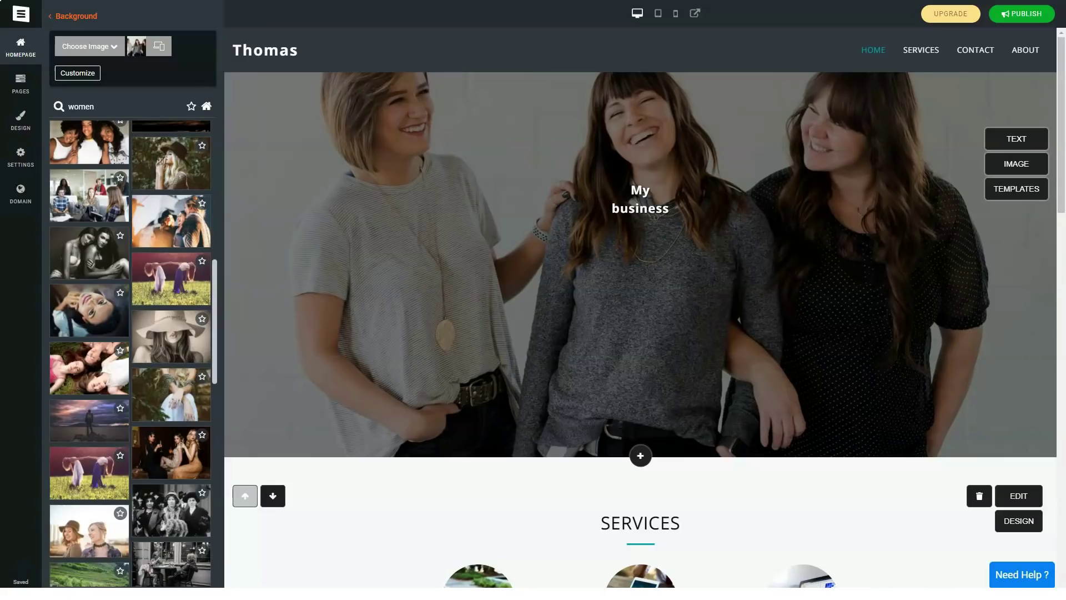
pyautogui.scroll(-5, 131, 350)
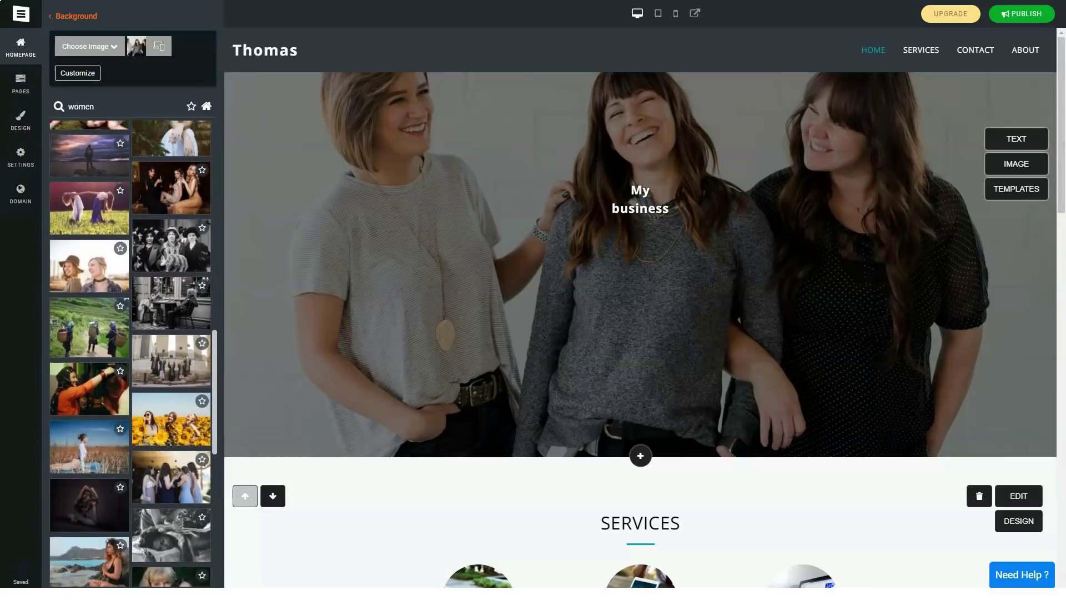
pyautogui.scroll(-5, 132, 350)
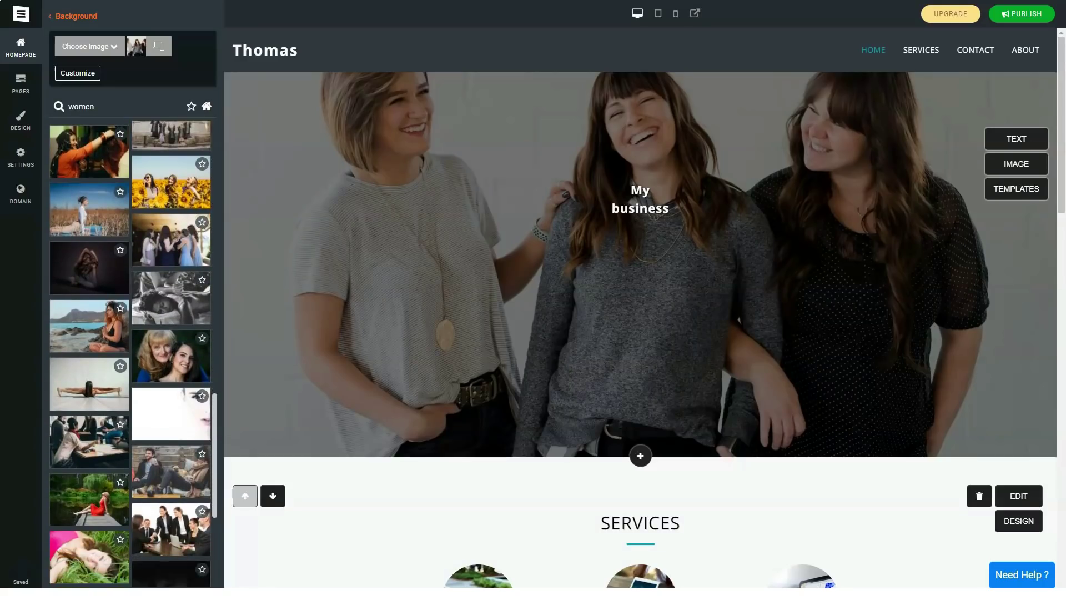
pyautogui.scroll(-4, 133, 350)
pyautogui.scroll(-1, 131, 350)
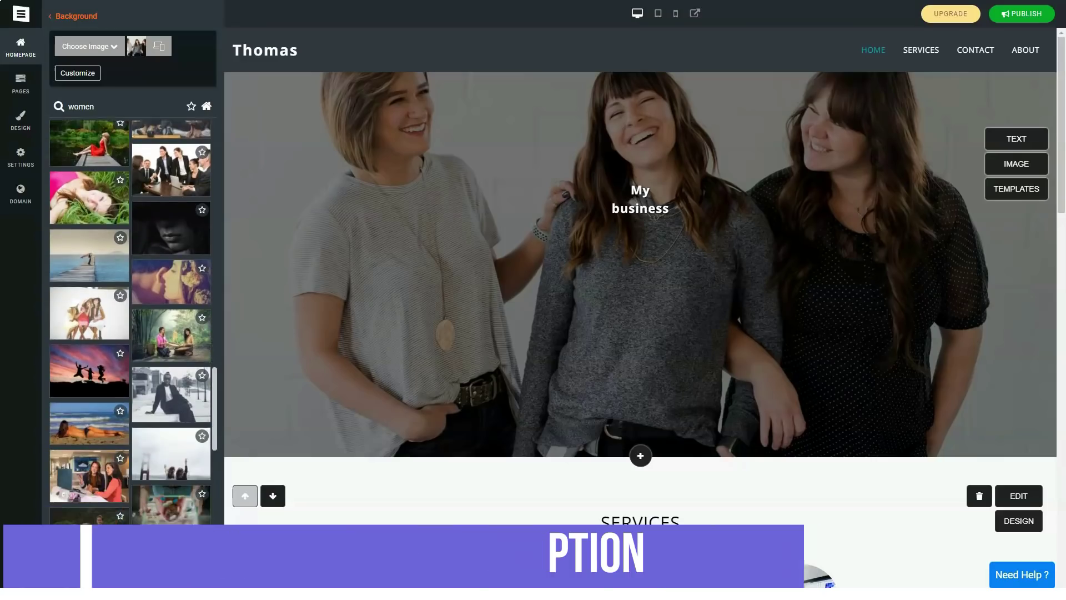
pyautogui.scroll(-5, 132, 350)
pyautogui.scroll(-2, 132, 350)
pyautogui.scroll(-1, 131, 349)
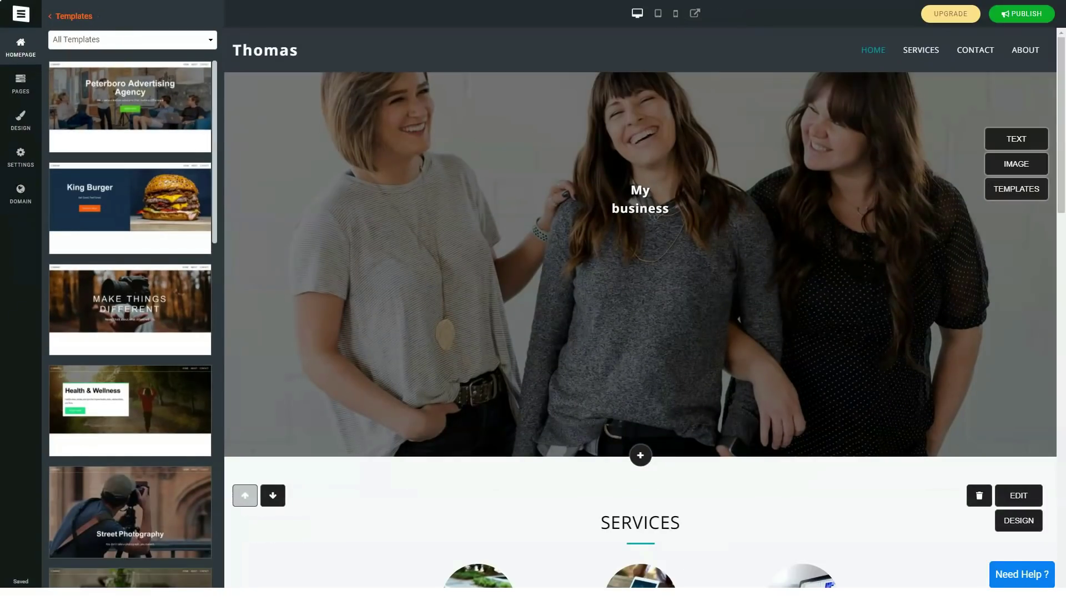
pyautogui.scroll(-3, 130, 317)
pyautogui.scroll(-3, 130, 317)
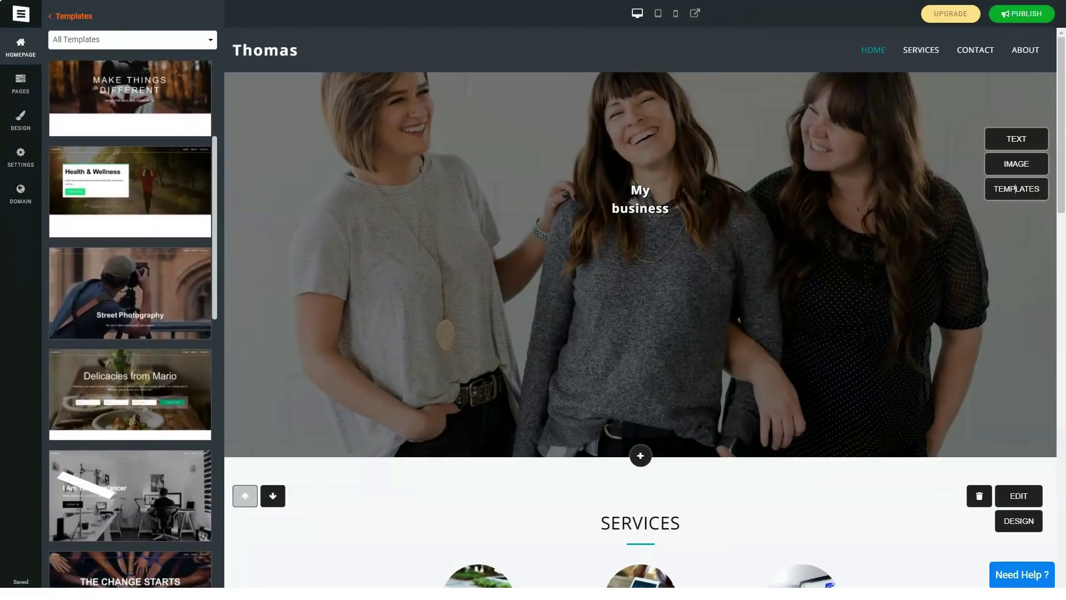
pyautogui.scroll(-1, 130, 316)
# - Apply the Street Photography template to the whole Thomas site
pyautogui.click(130, 283)
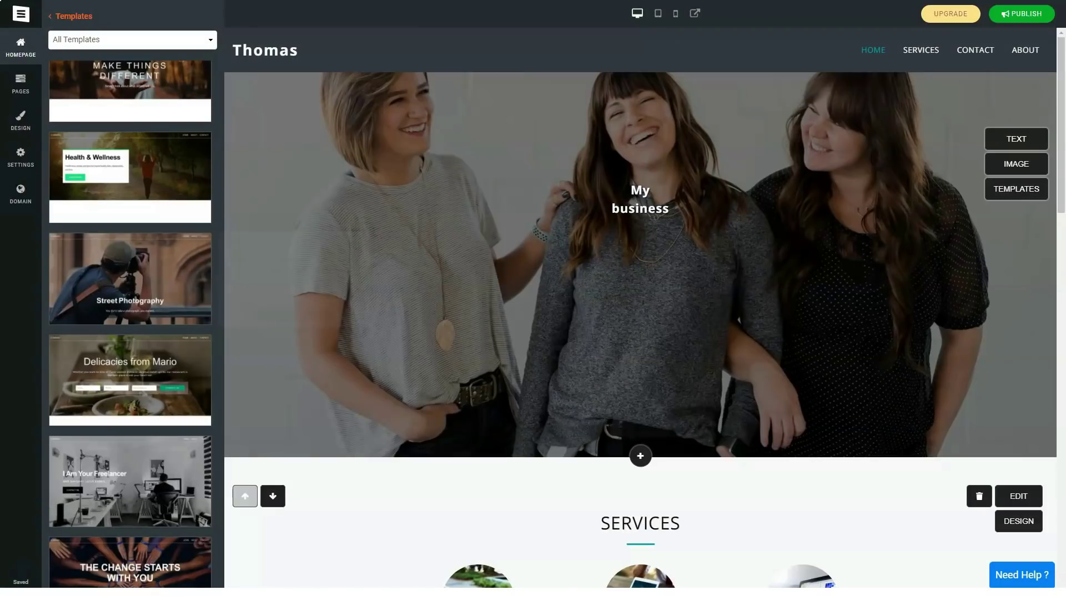
pyautogui.scroll(-5, 640, 333)
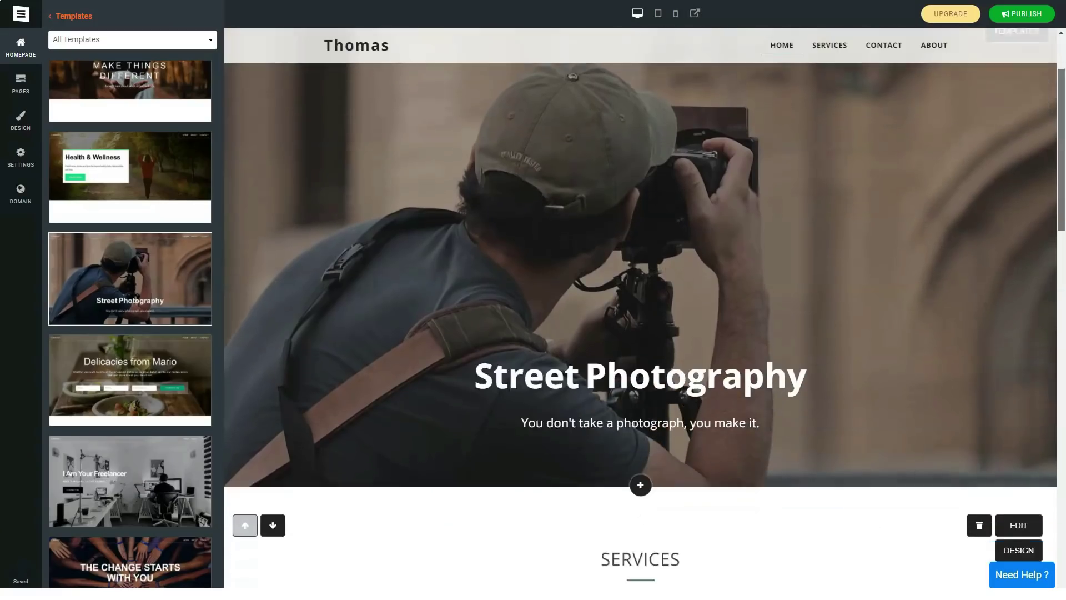
pyautogui.scroll(-5, 640, 334)
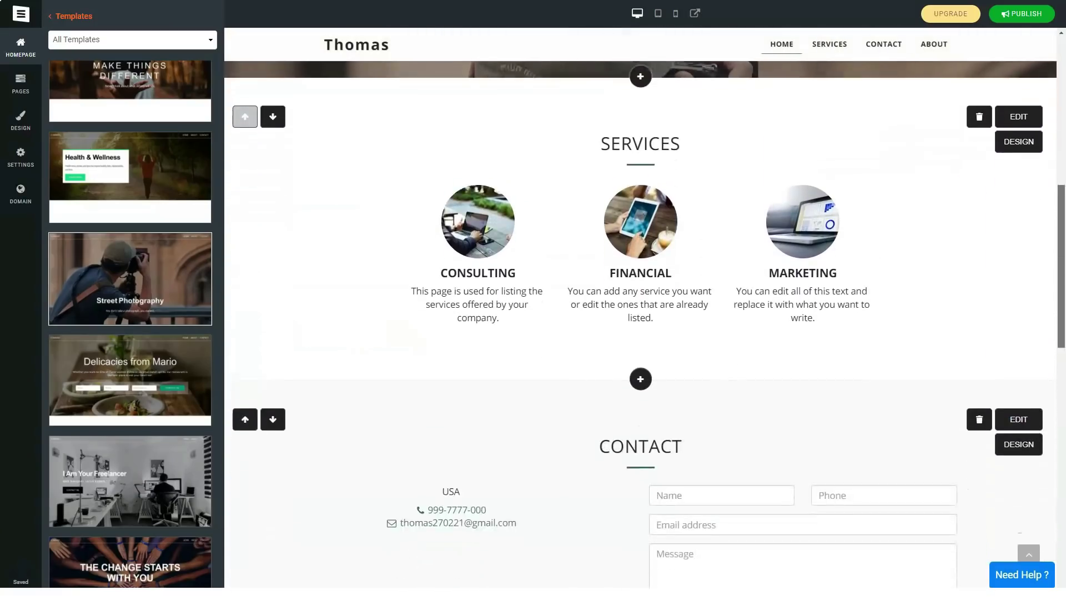
pyautogui.scroll(-3, 640, 334)
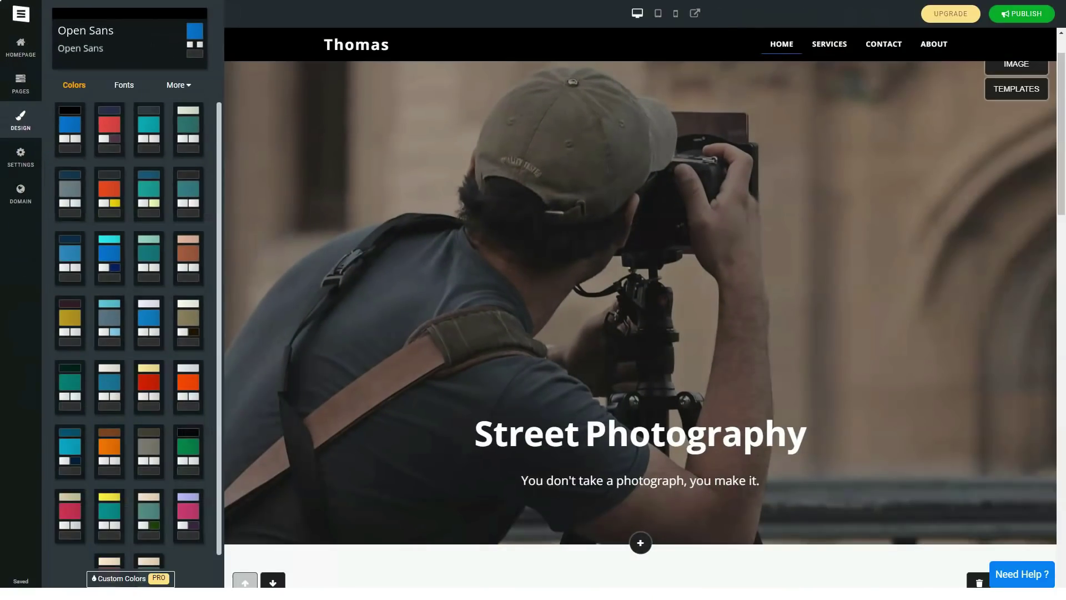
pyautogui.scroll(-1, 128, 334)
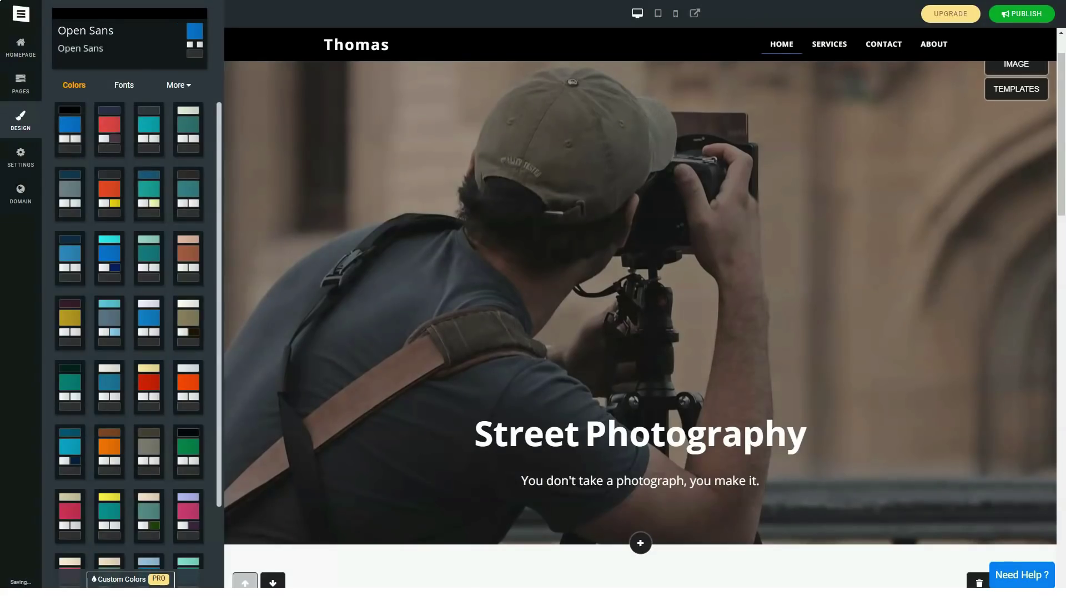
# - Apply the teal-accented colour palette with the dark slate header
pyautogui.click(101, 123)
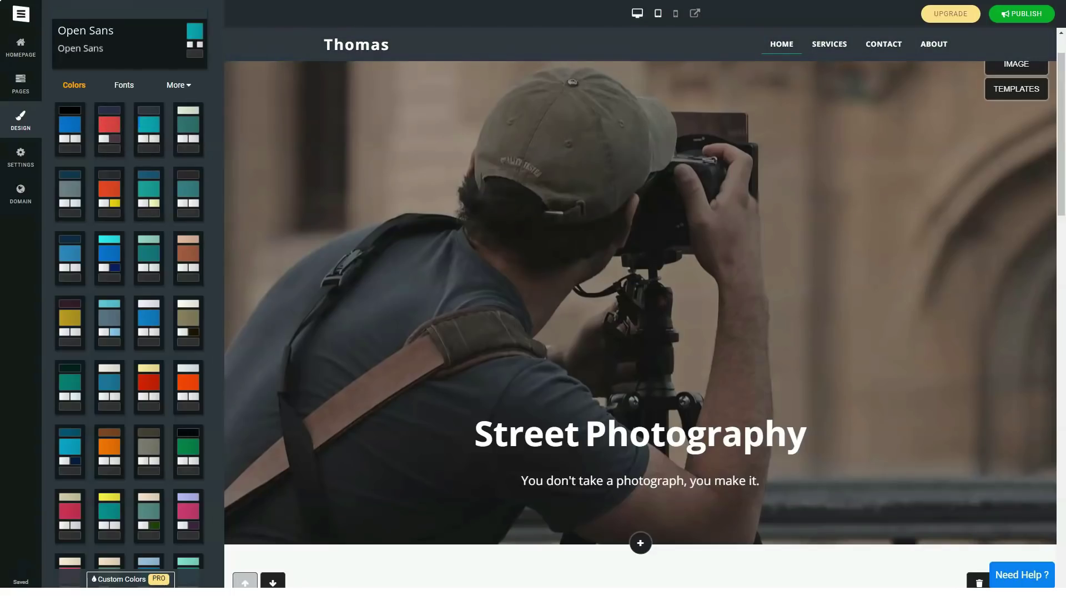
# - Preview the teal Thomas site in tablet layout, then in phone layout
pyautogui.click(658, 14)
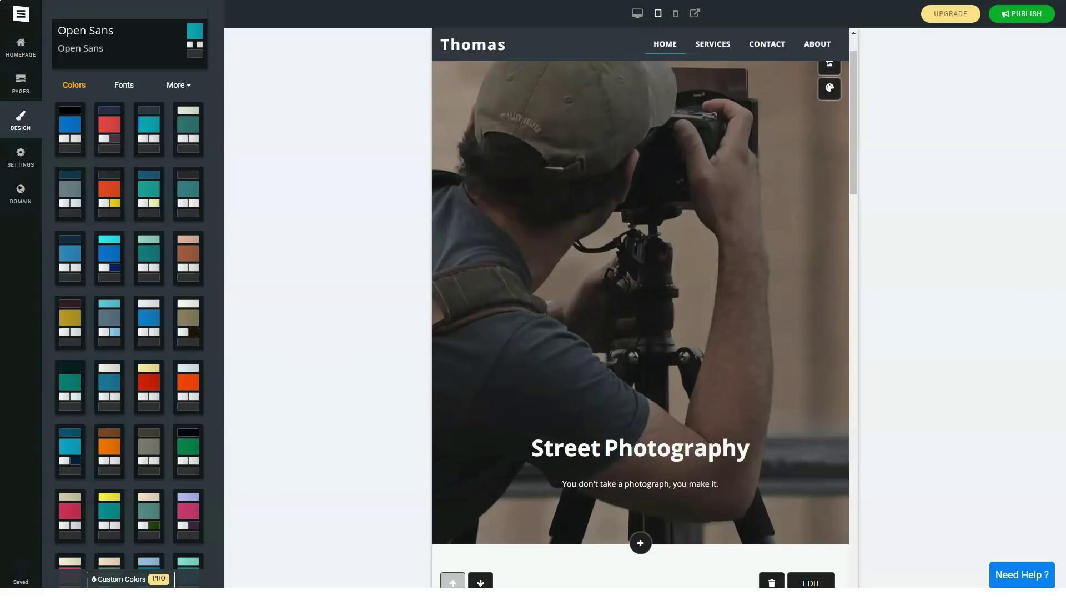
pyautogui.scroll(-5, 639, 300)
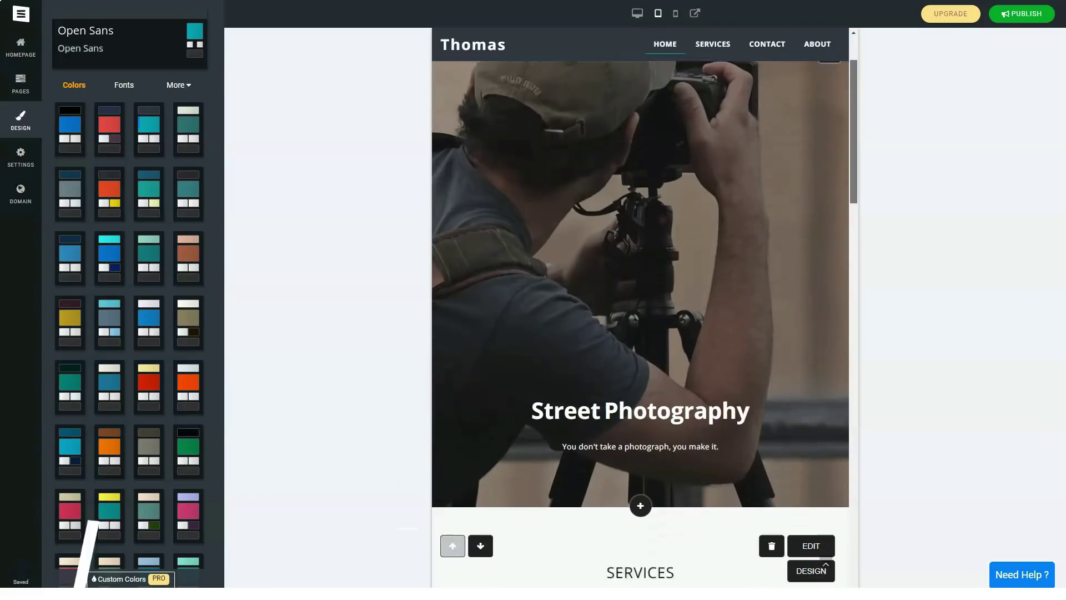
pyautogui.scroll(-5, 641, 300)
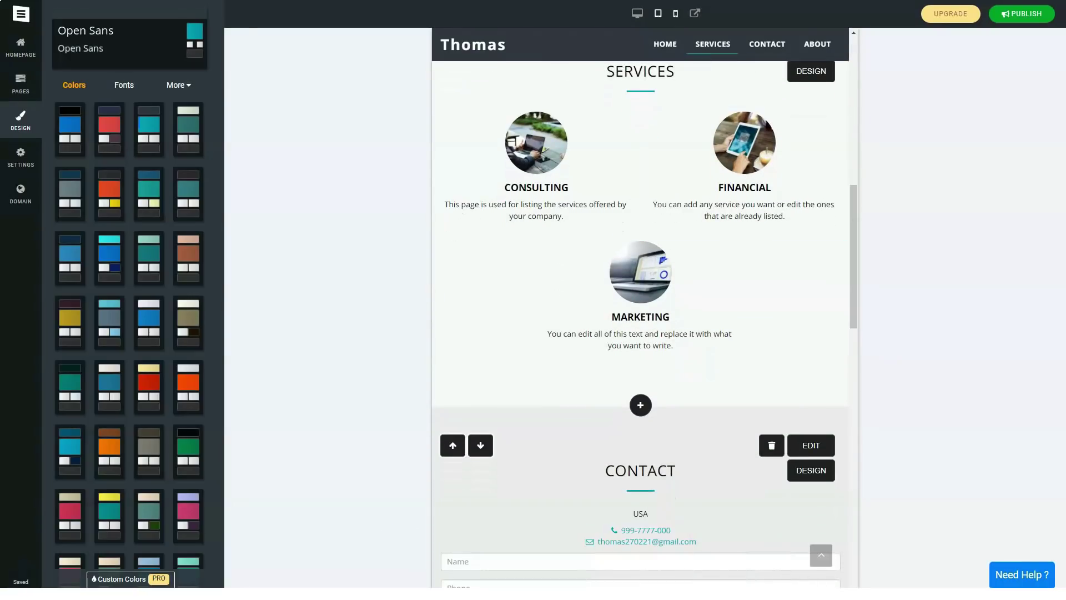
pyautogui.click(675, 14)
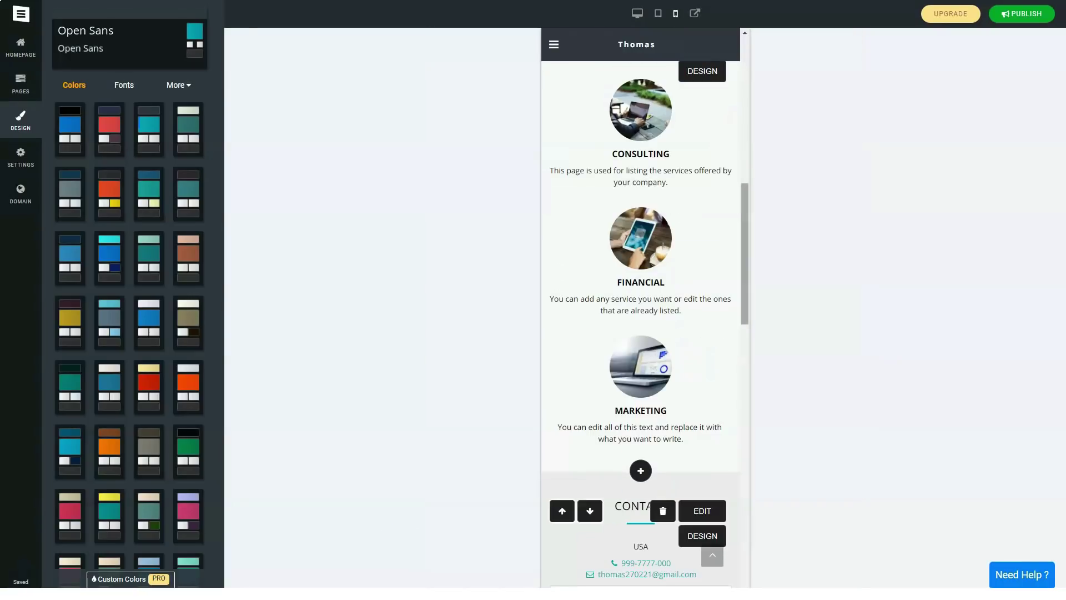
pyautogui.scroll(5, 640, 300)
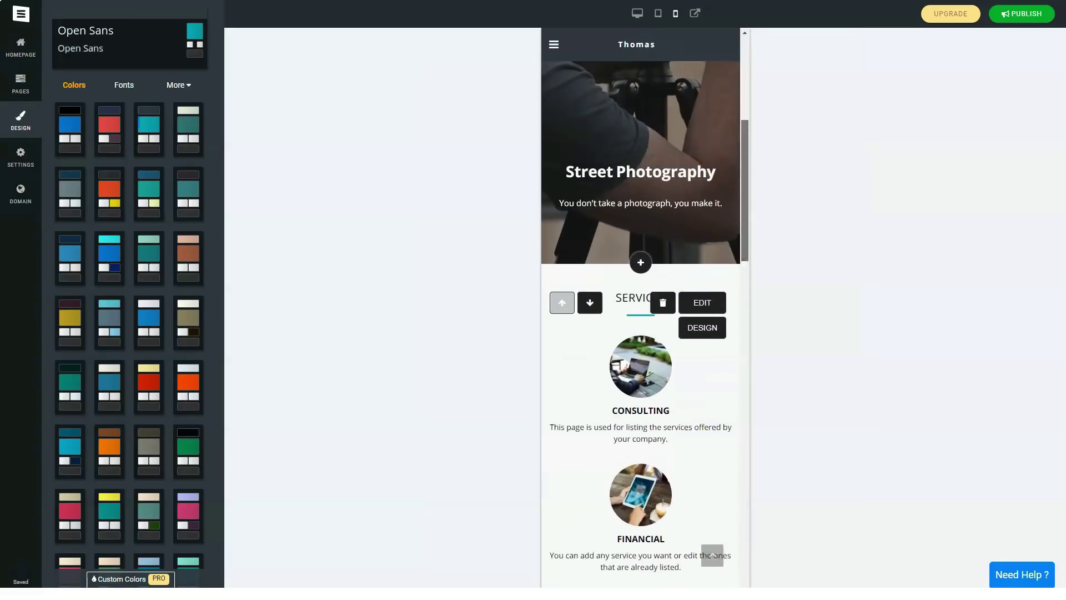
pyautogui.scroll(5, 639, 299)
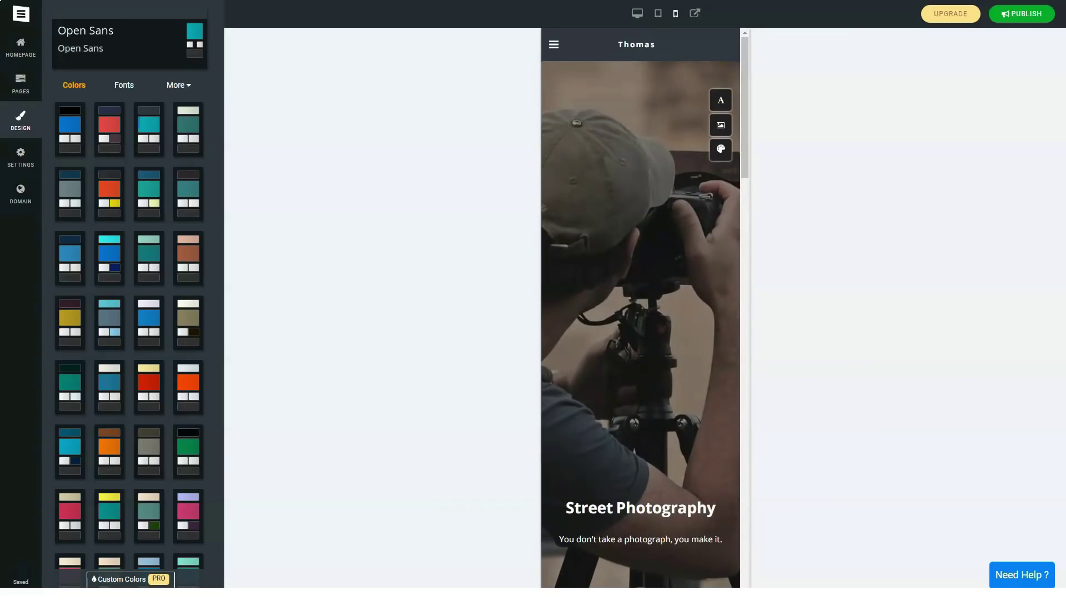